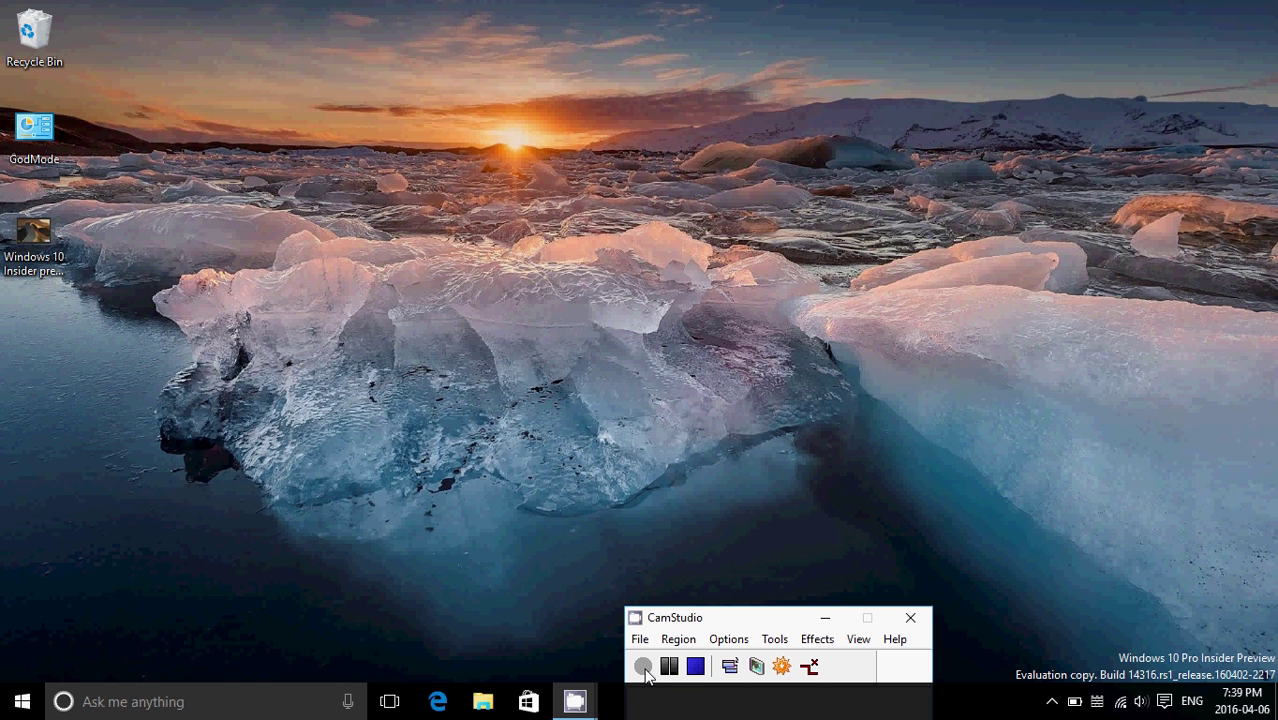
# Step: Focus the desktop and put Cortana into listening mode with Win+C
pyautogui.click(1100, 325)
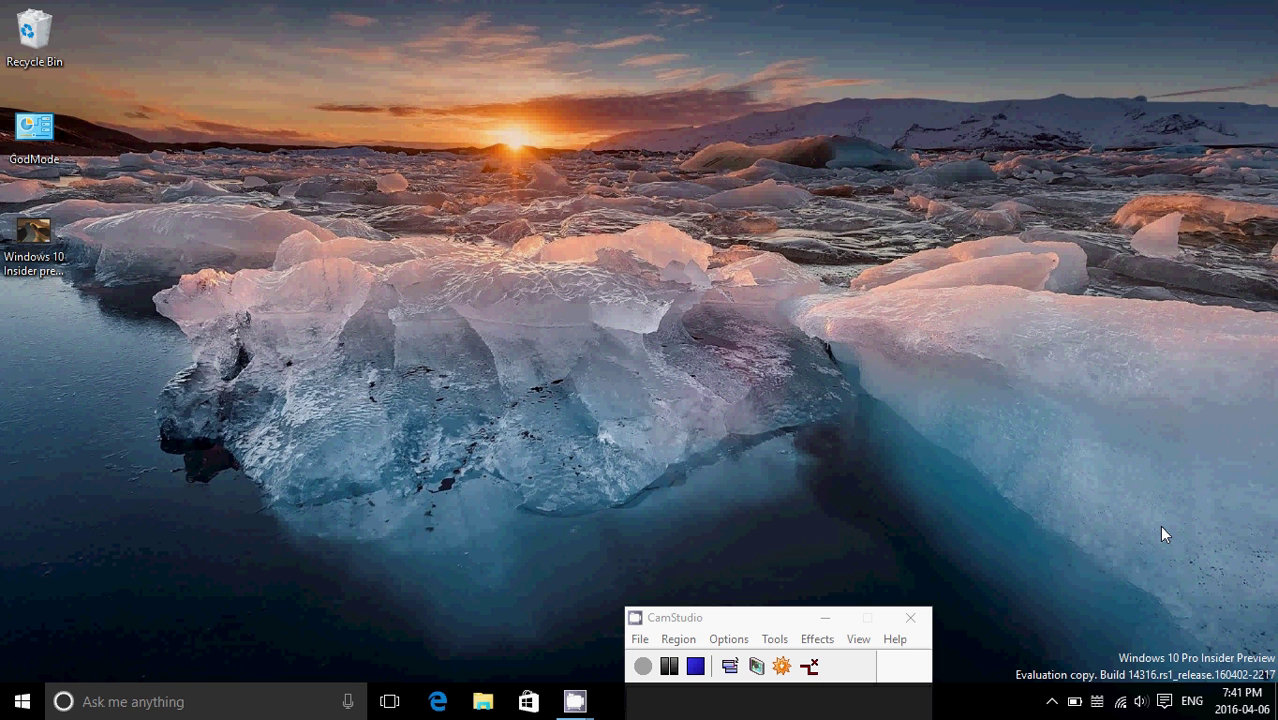
pyautogui.press('super+c')
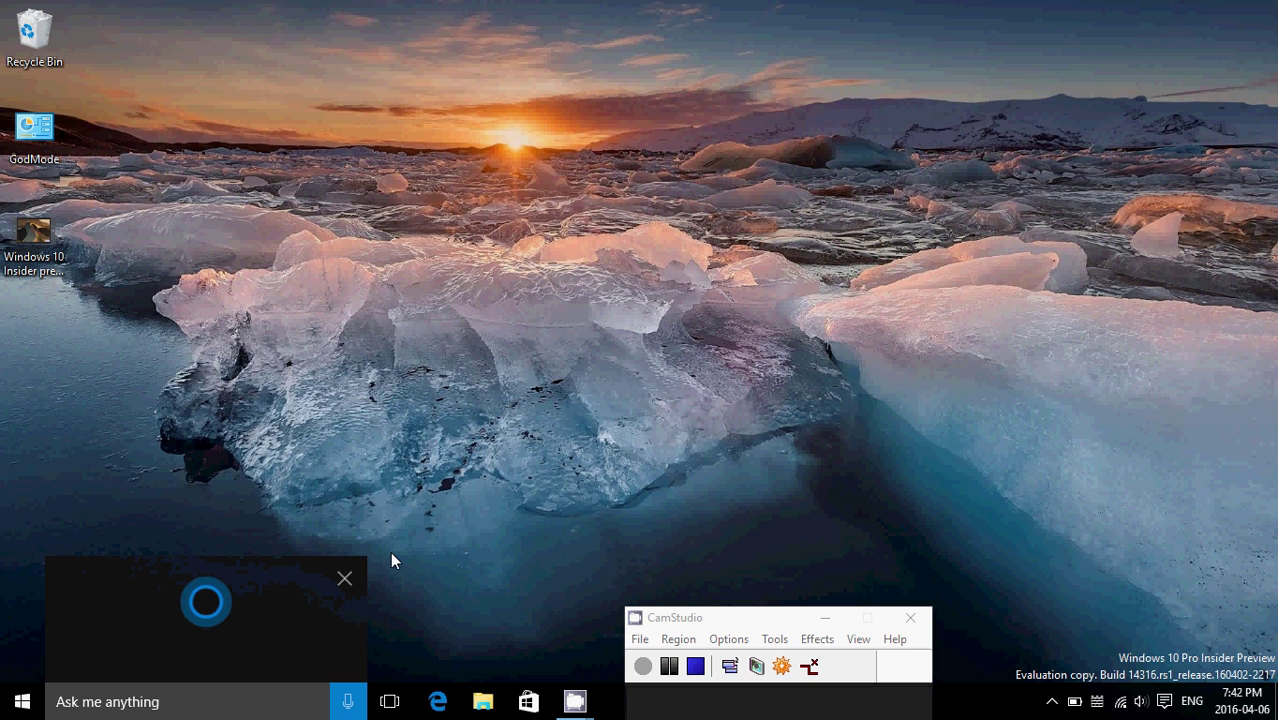
# Step: Dismiss Cortana, launch Edge, and scroll through the MSN news feed on the Start page
pyautogui.click(345, 579)
pyautogui.click(438, 702)
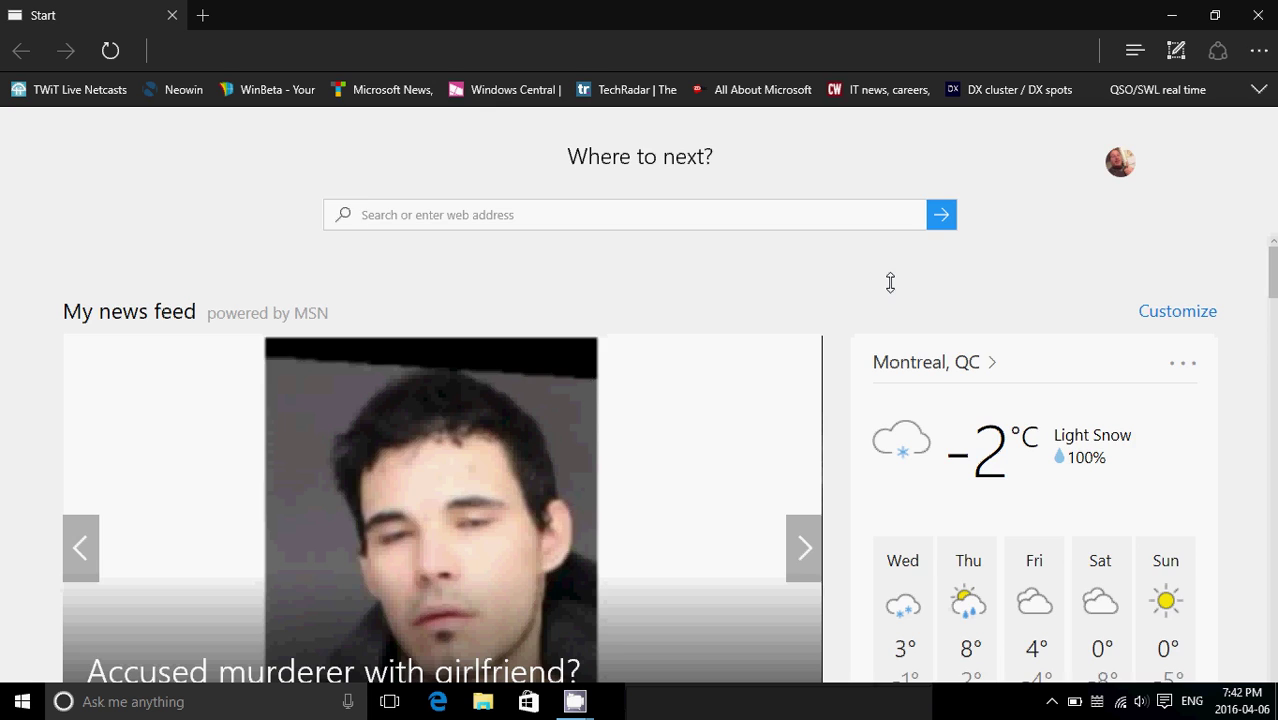
pyautogui.scroll(-15, 890, 283)
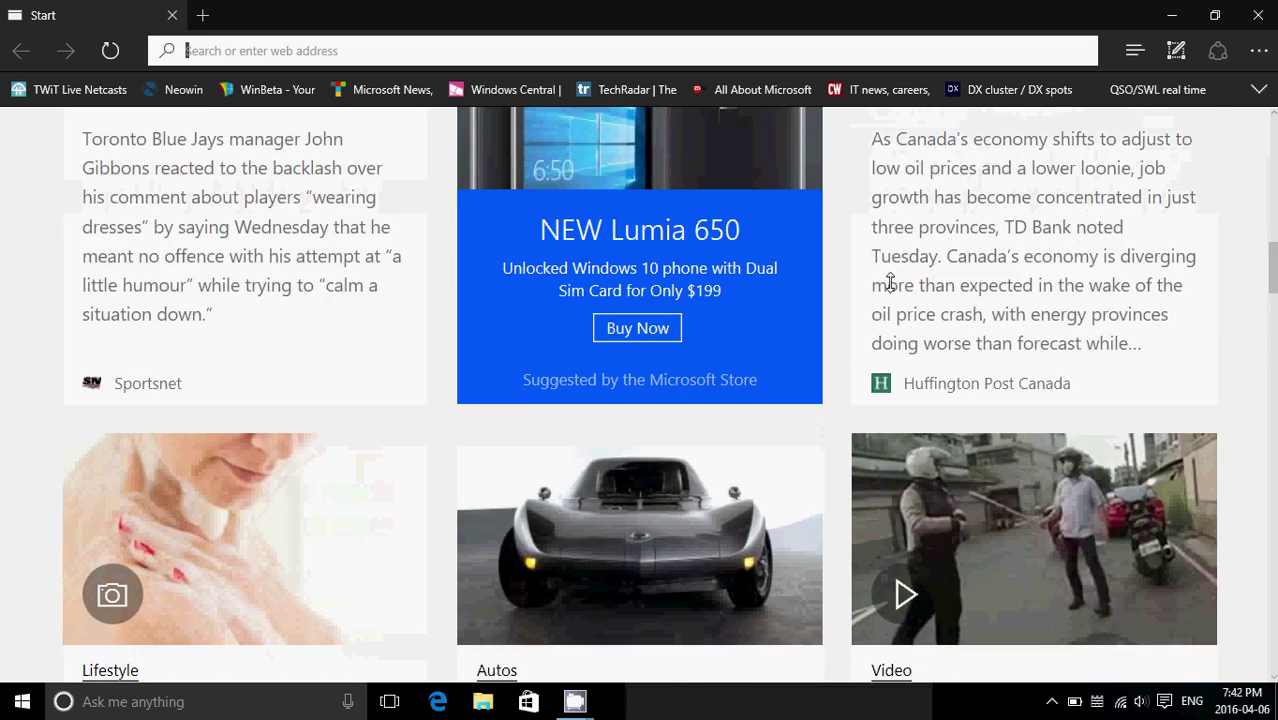
pyautogui.scroll(-5, 890, 283)
pyautogui.scroll(-10, 890, 283)
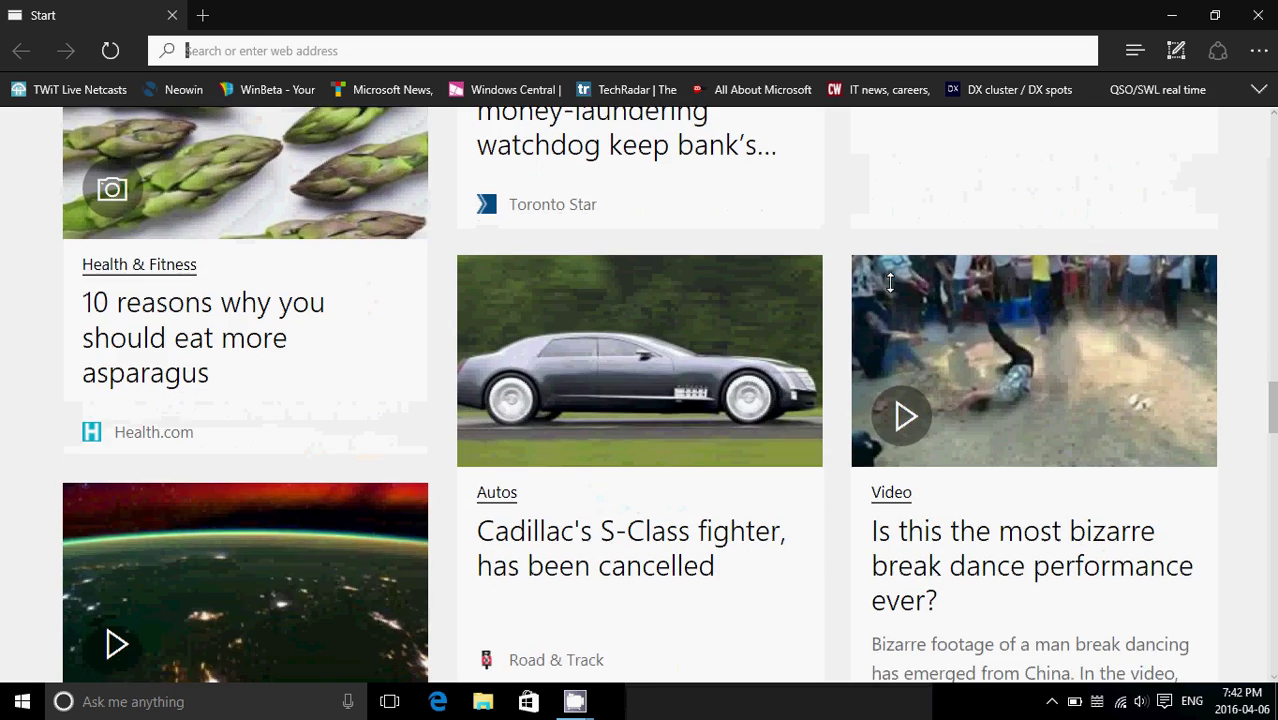
pyautogui.scroll(-15, 890, 283)
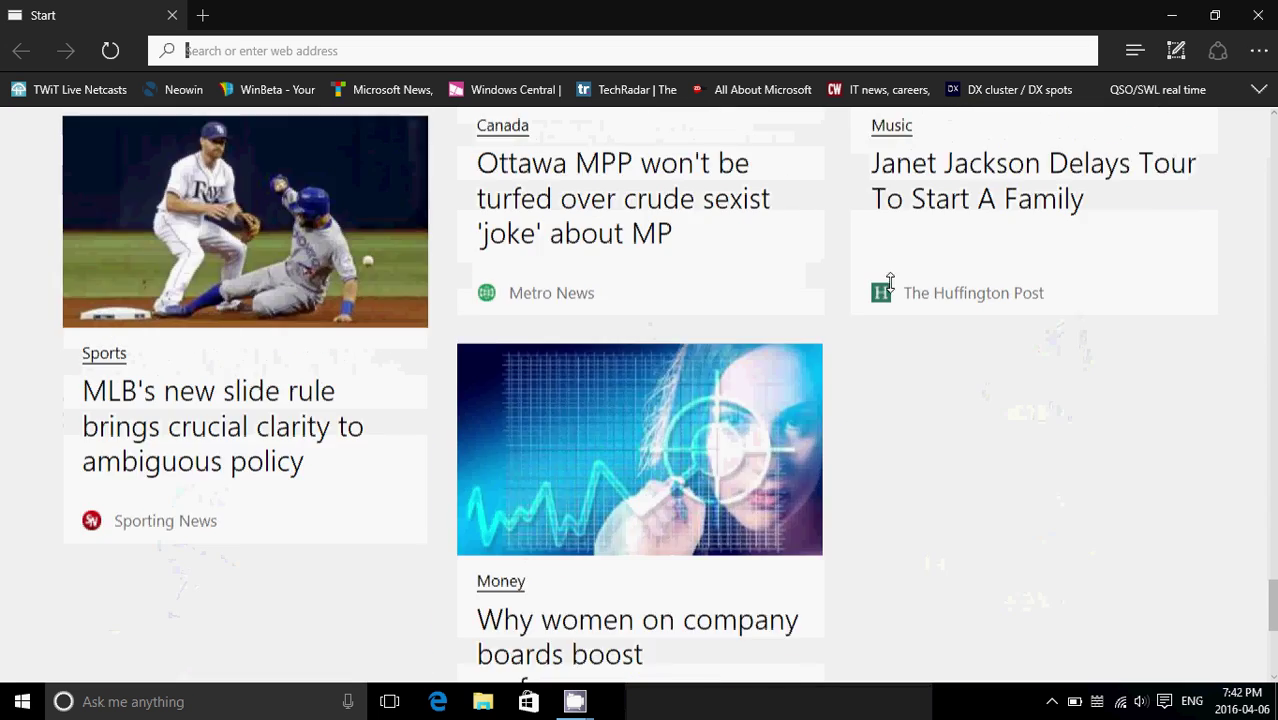
pyautogui.scroll(-5, 890, 283)
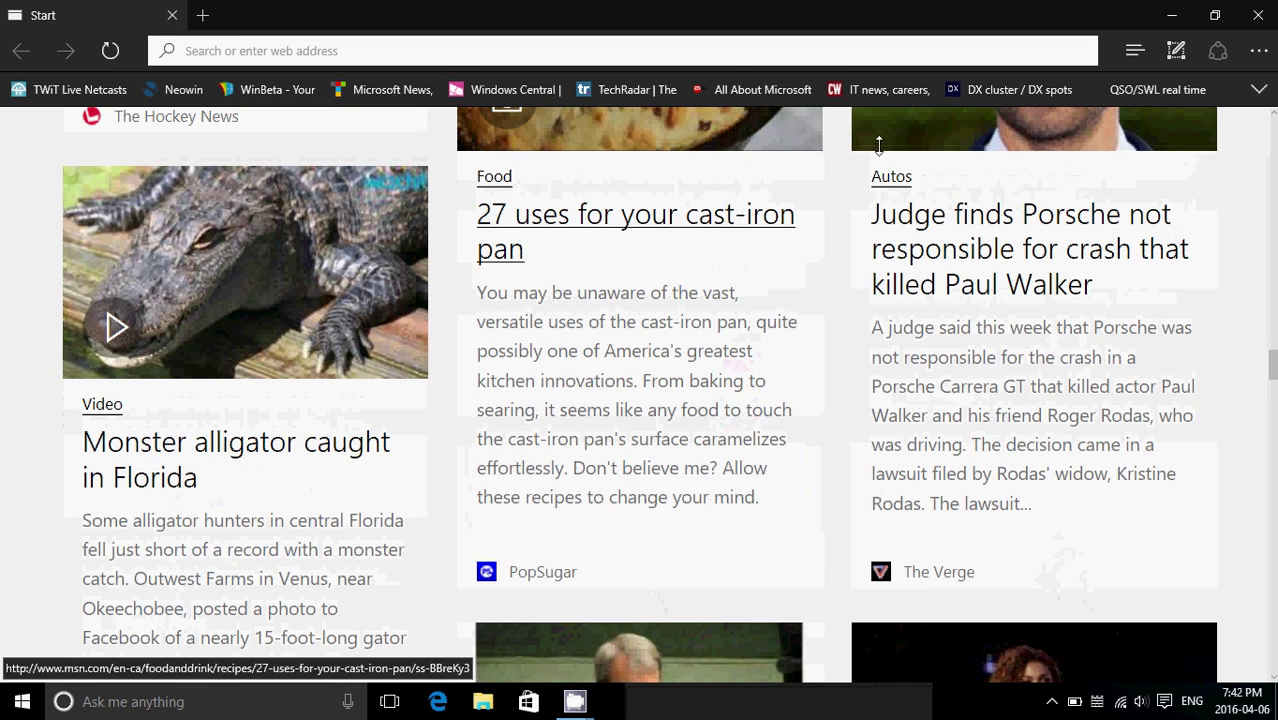
pyautogui.scroll(5, 1274, 200)
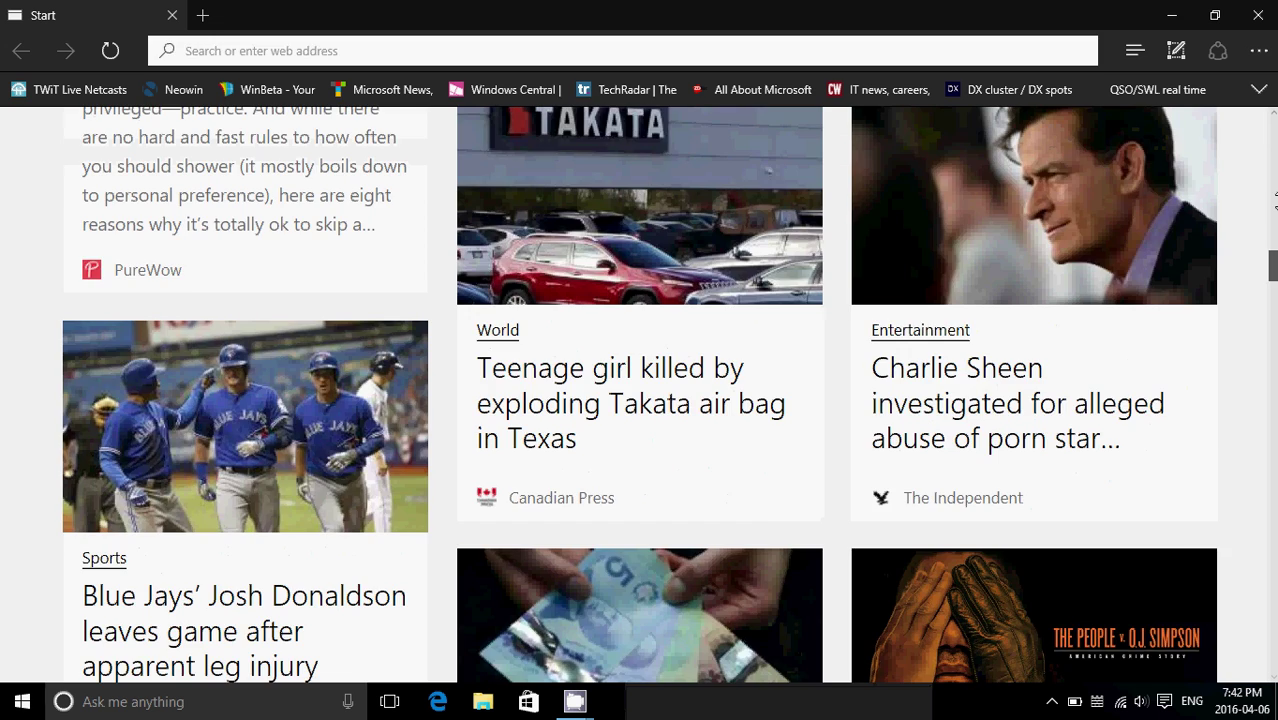
pyautogui.scroll(15, 1274, 200)
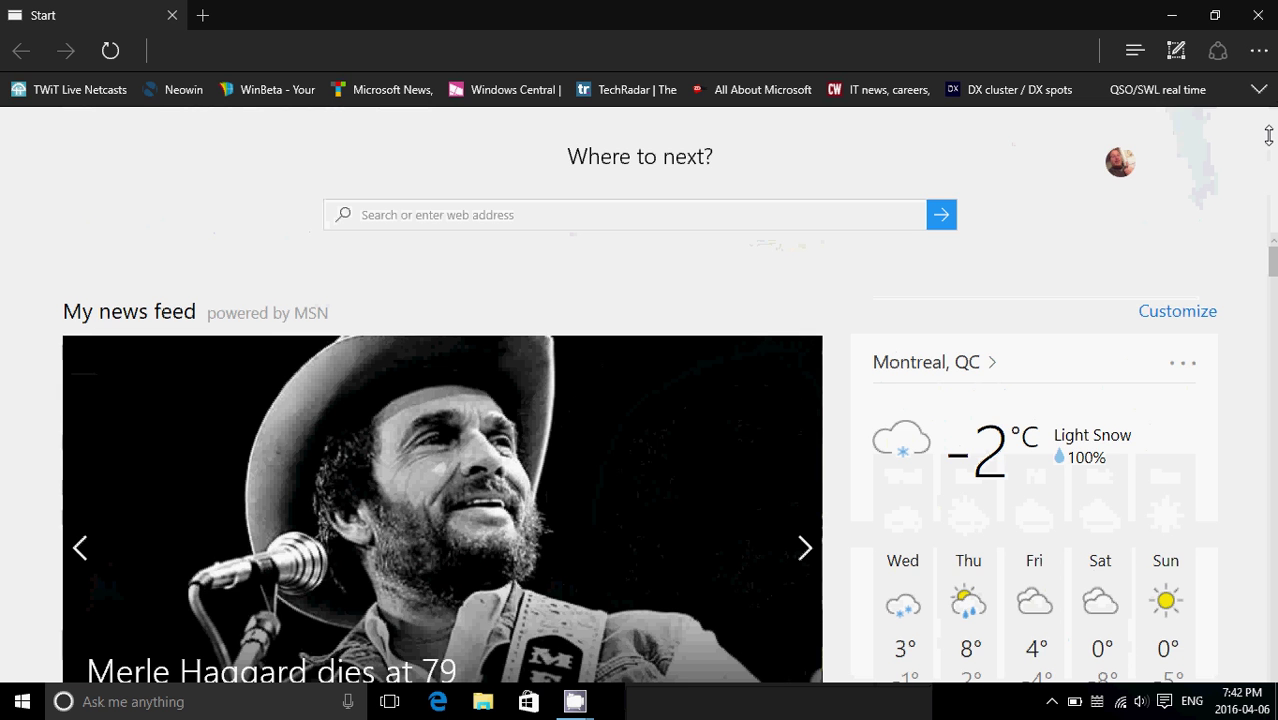
pyautogui.click(1258, 50)
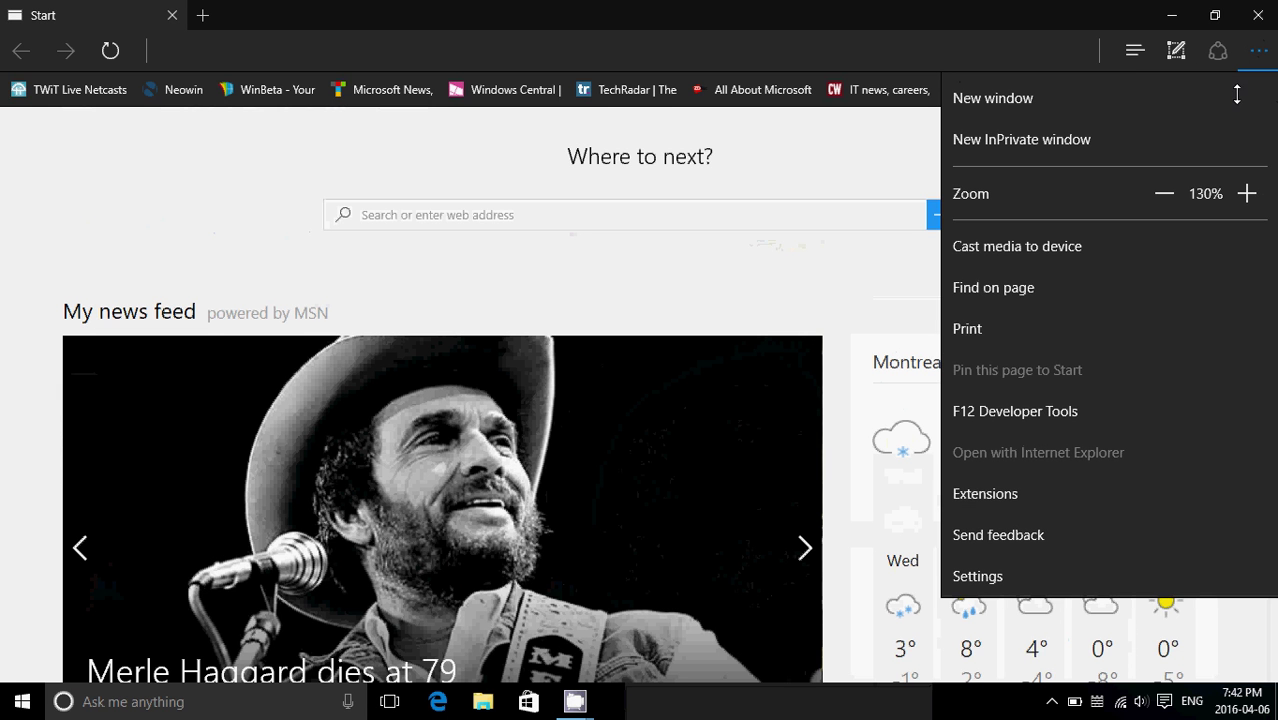
pyautogui.click(1047, 493)
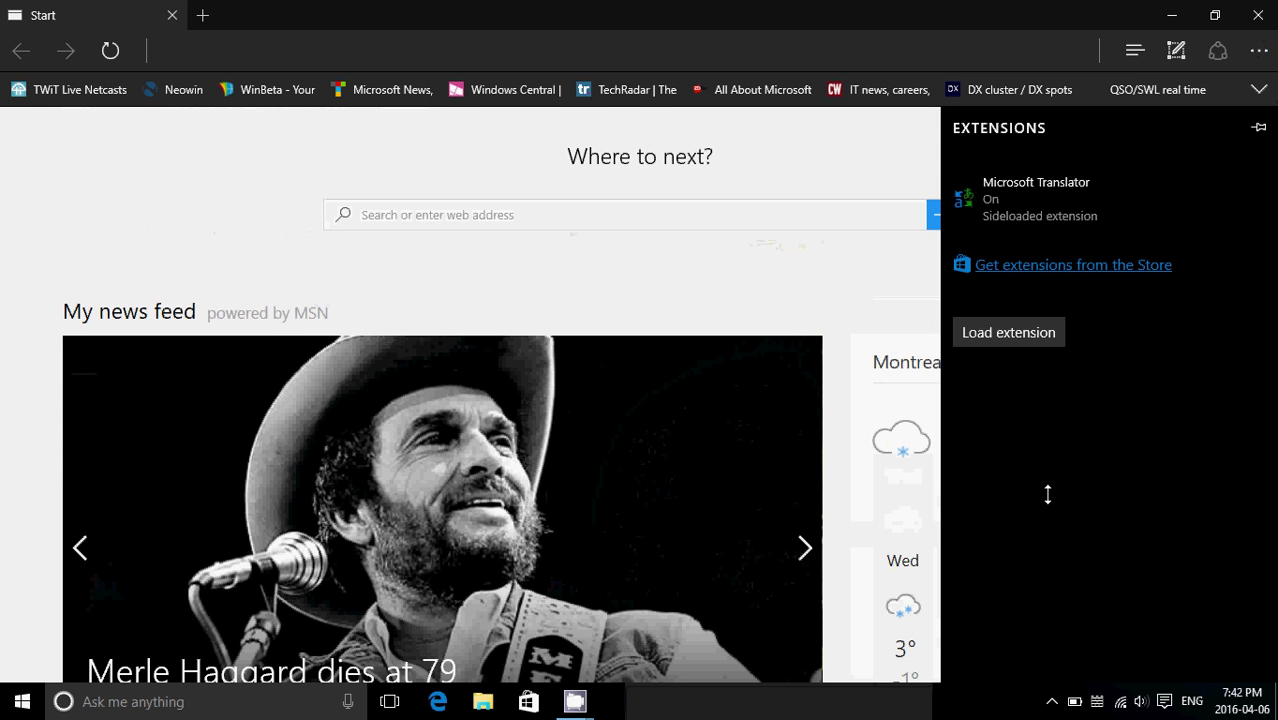
pyautogui.click(1016, 266)
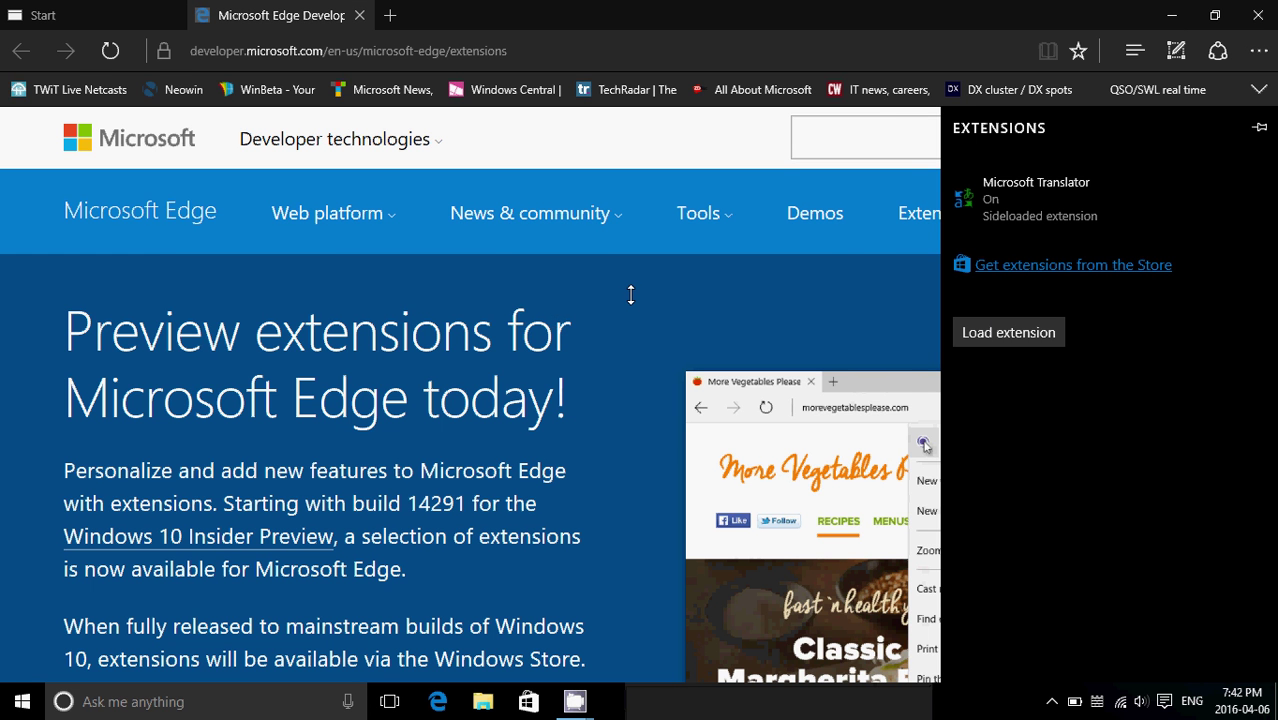
pyautogui.click(632, 293)
pyautogui.scroll(-10, 632, 293)
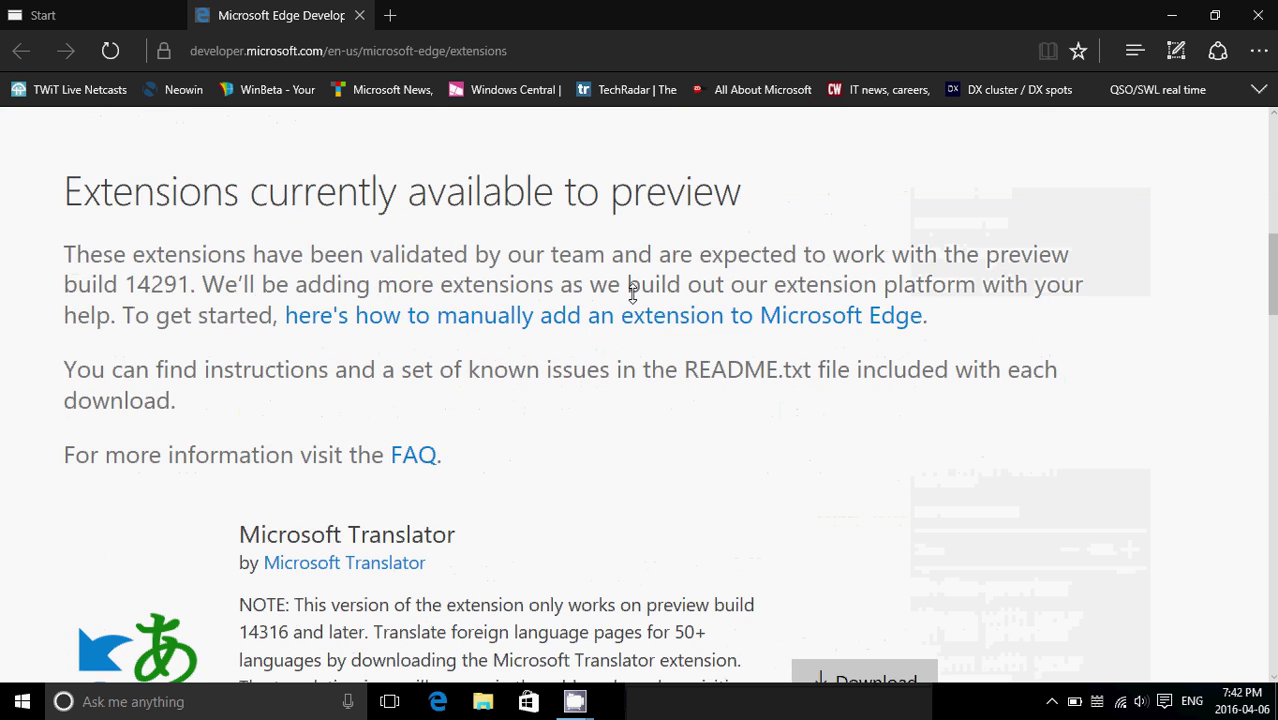
pyautogui.scroll(-1, 632, 293)
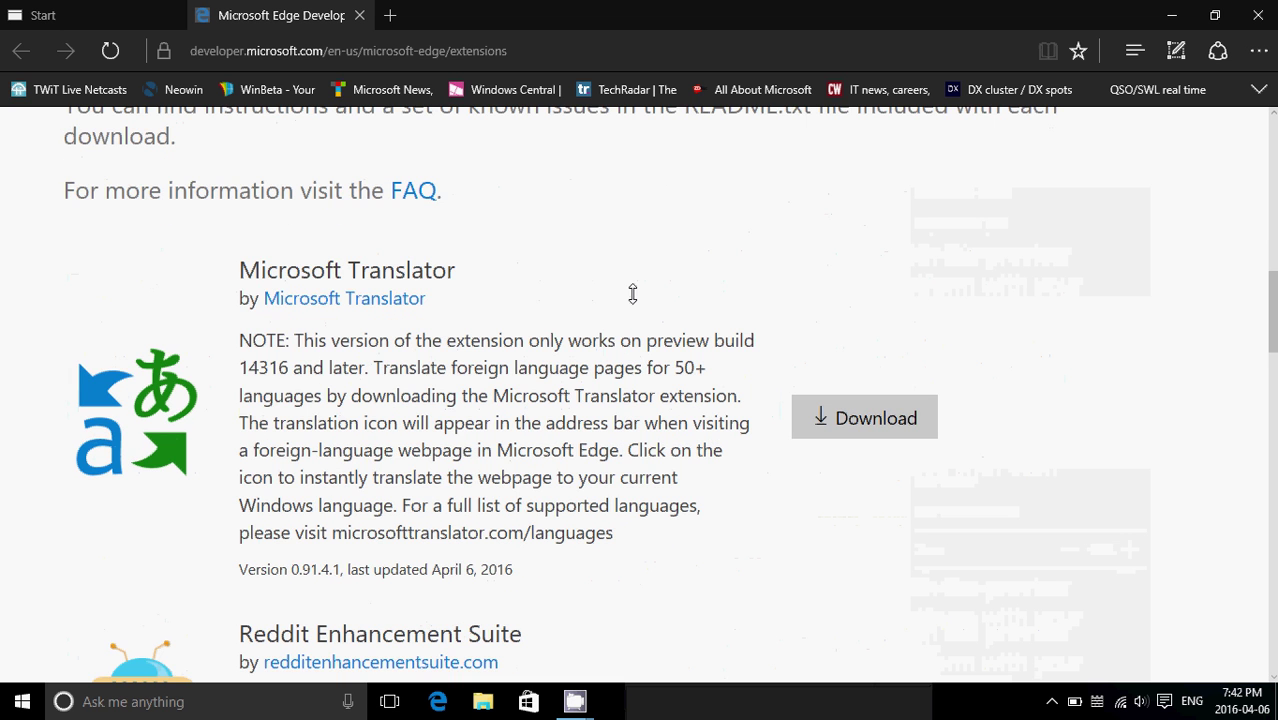
pyautogui.scroll(-2, 632, 293)
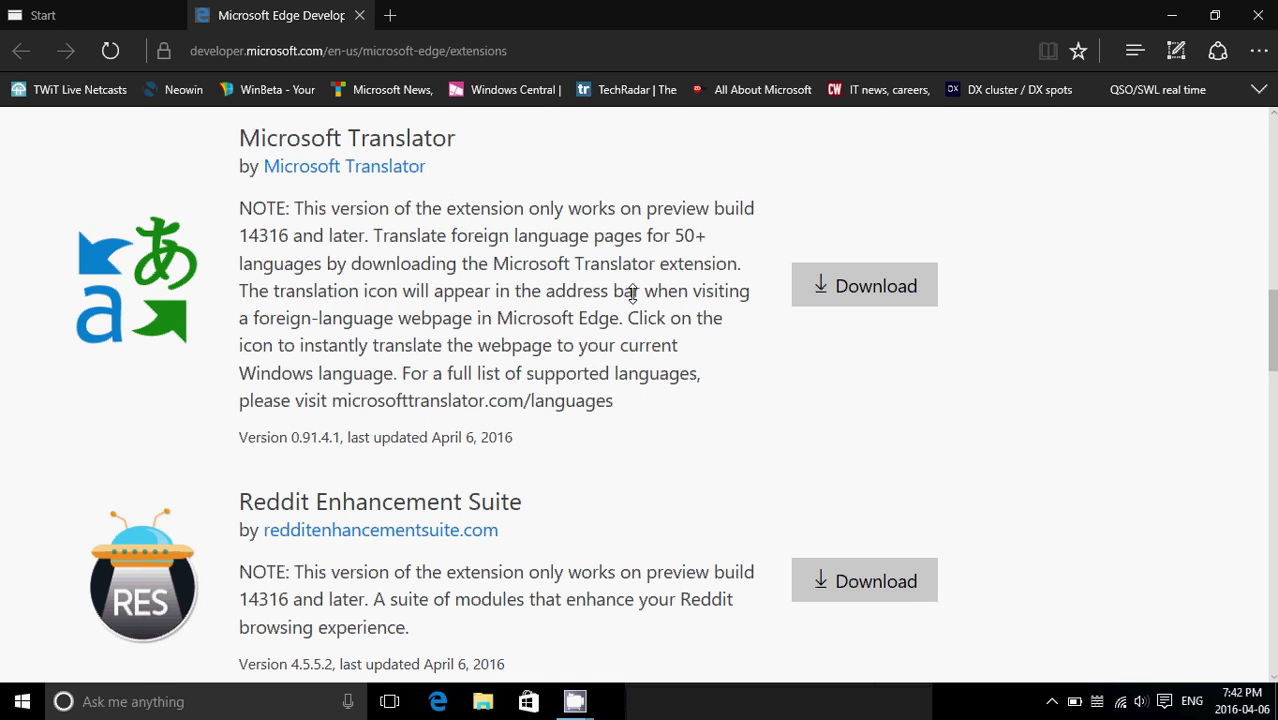
pyautogui.scroll(-4, 632, 293)
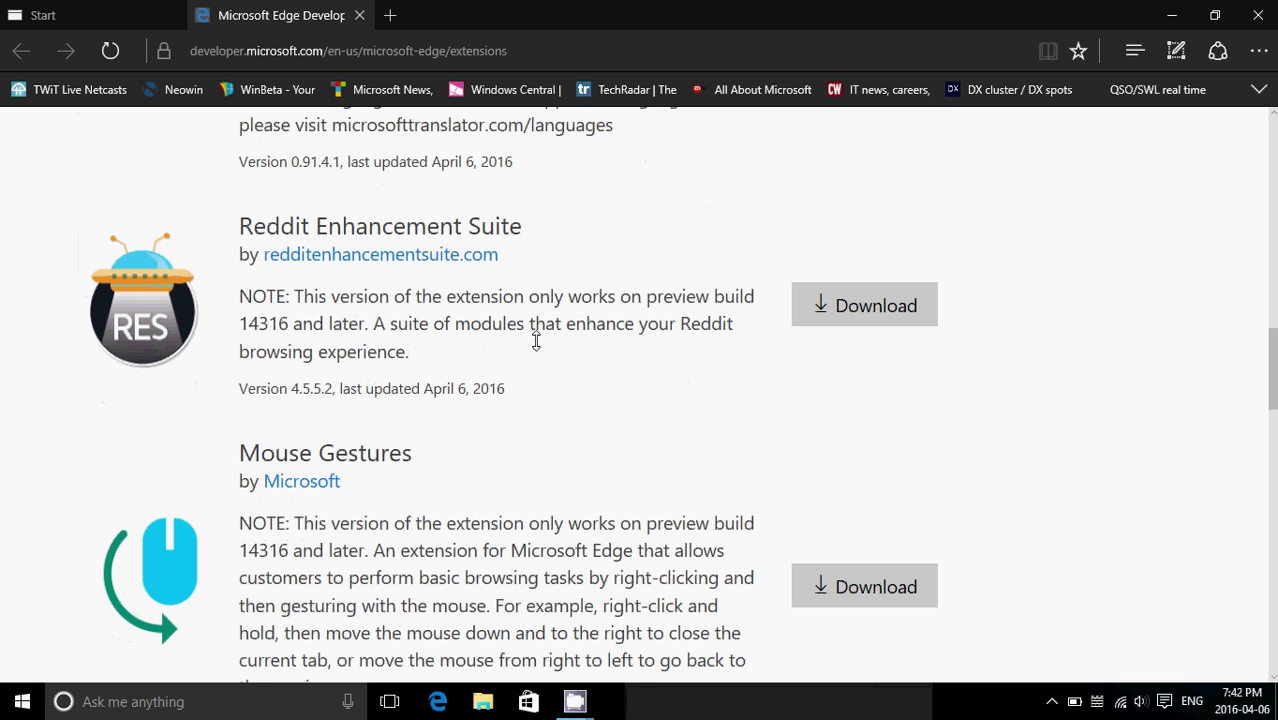
pyautogui.scroll(-5, 451, 428)
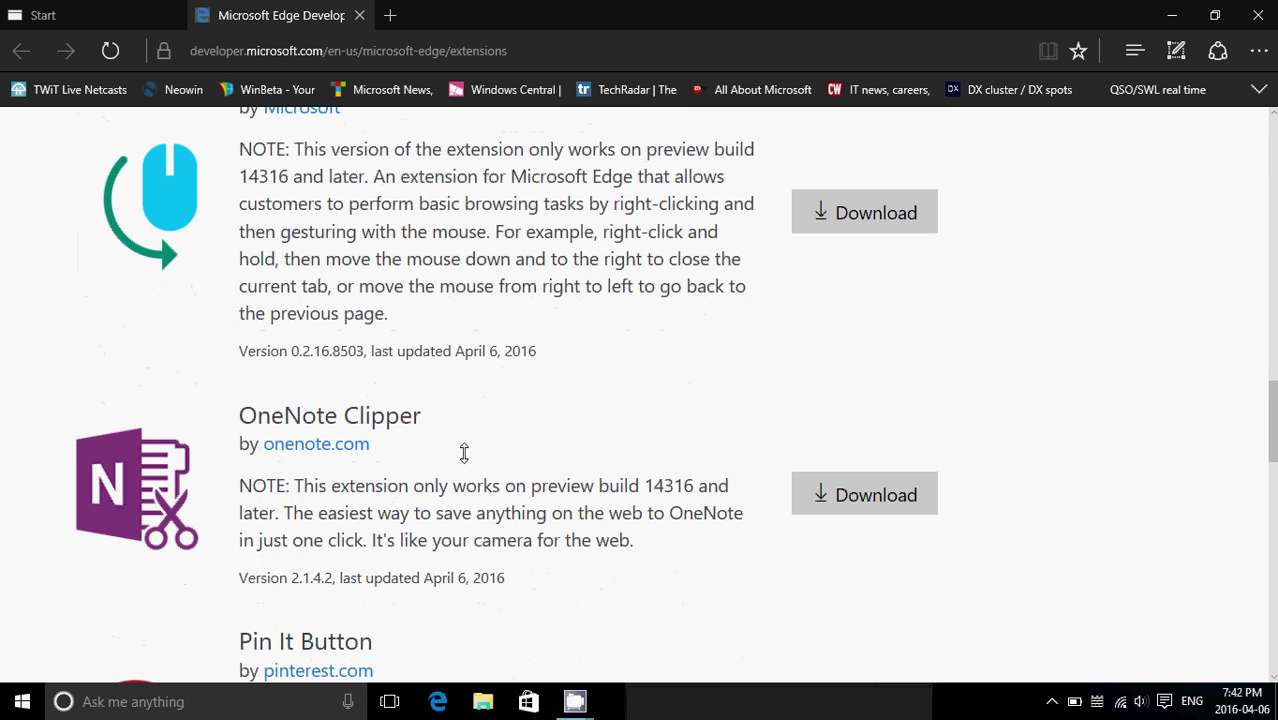
pyautogui.scroll(-2, 465, 455)
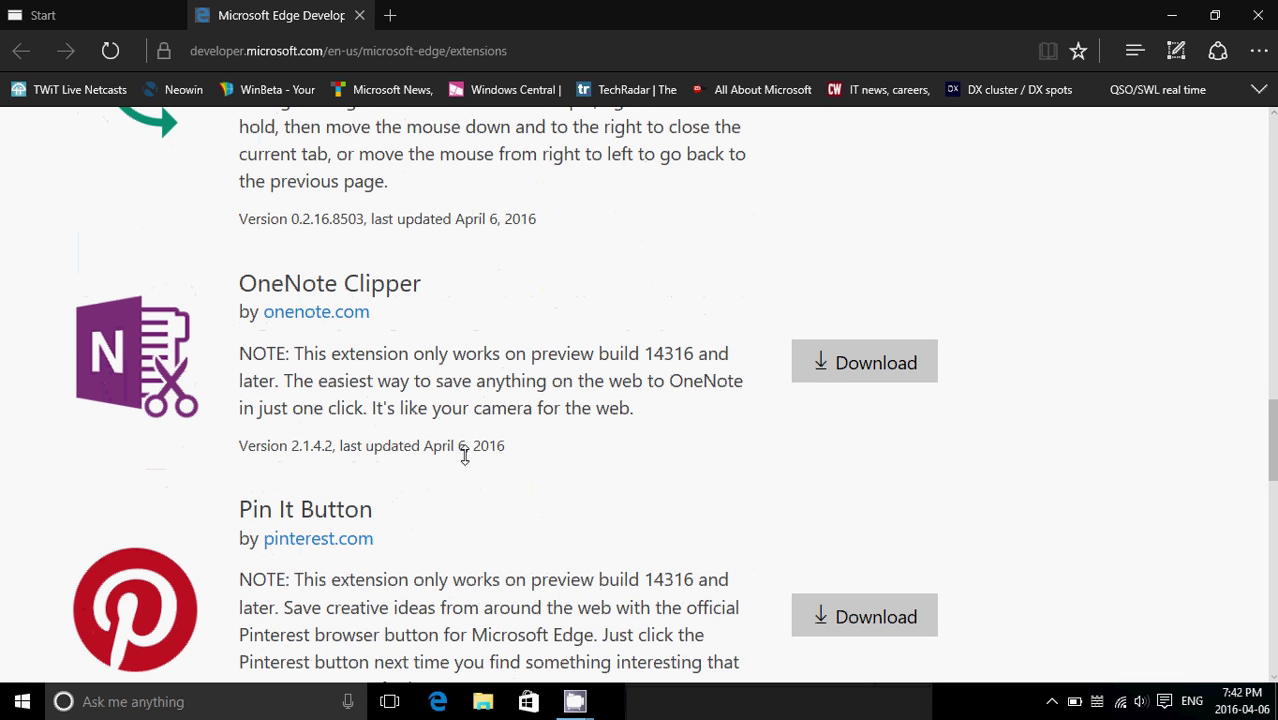
pyautogui.scroll(3, 648, 368)
pyautogui.scroll(10, 648, 368)
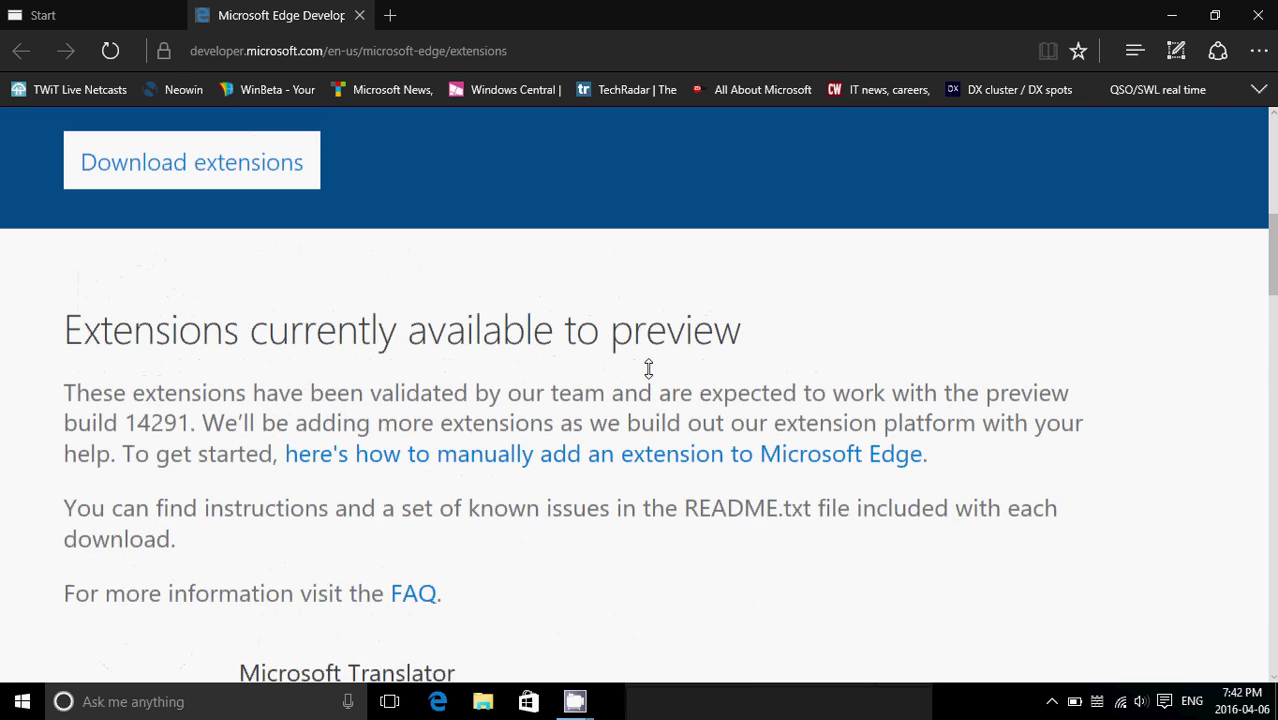
pyautogui.scroll(-5, 648, 368)
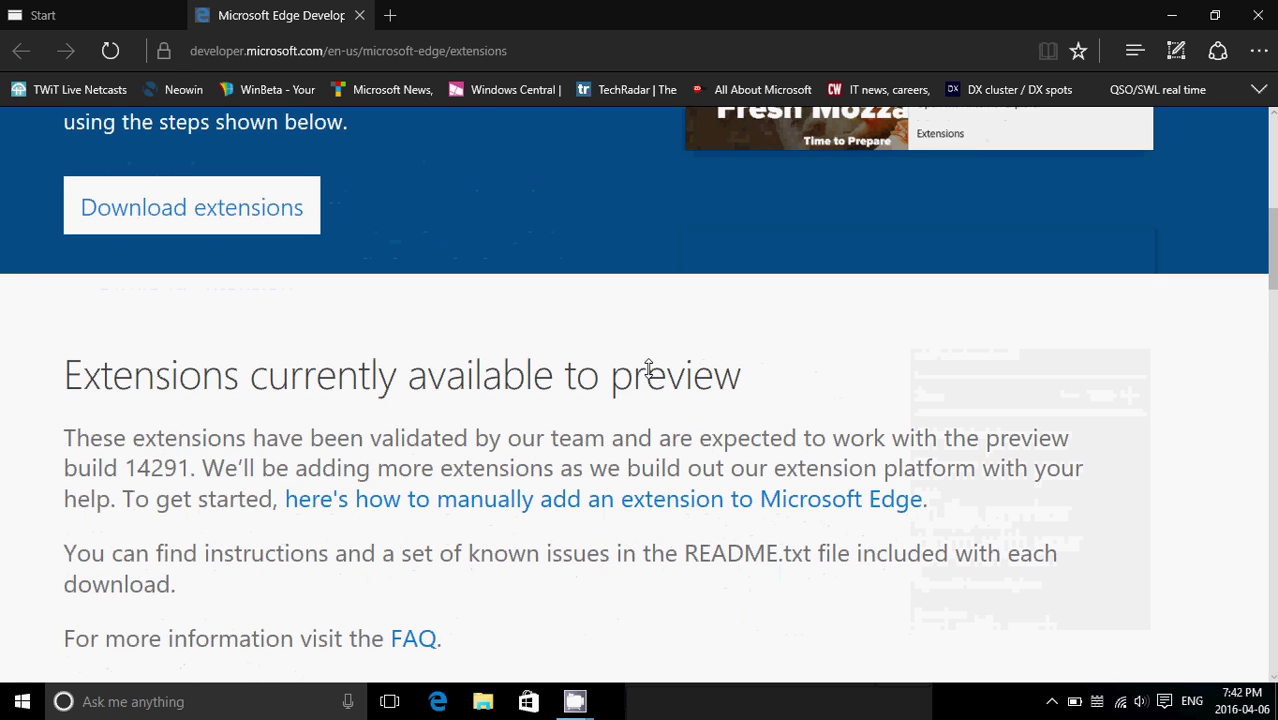
# Step: Close the developer extensions tab, review the Extensions panel, then focus the address bar
pyautogui.click(360, 15)
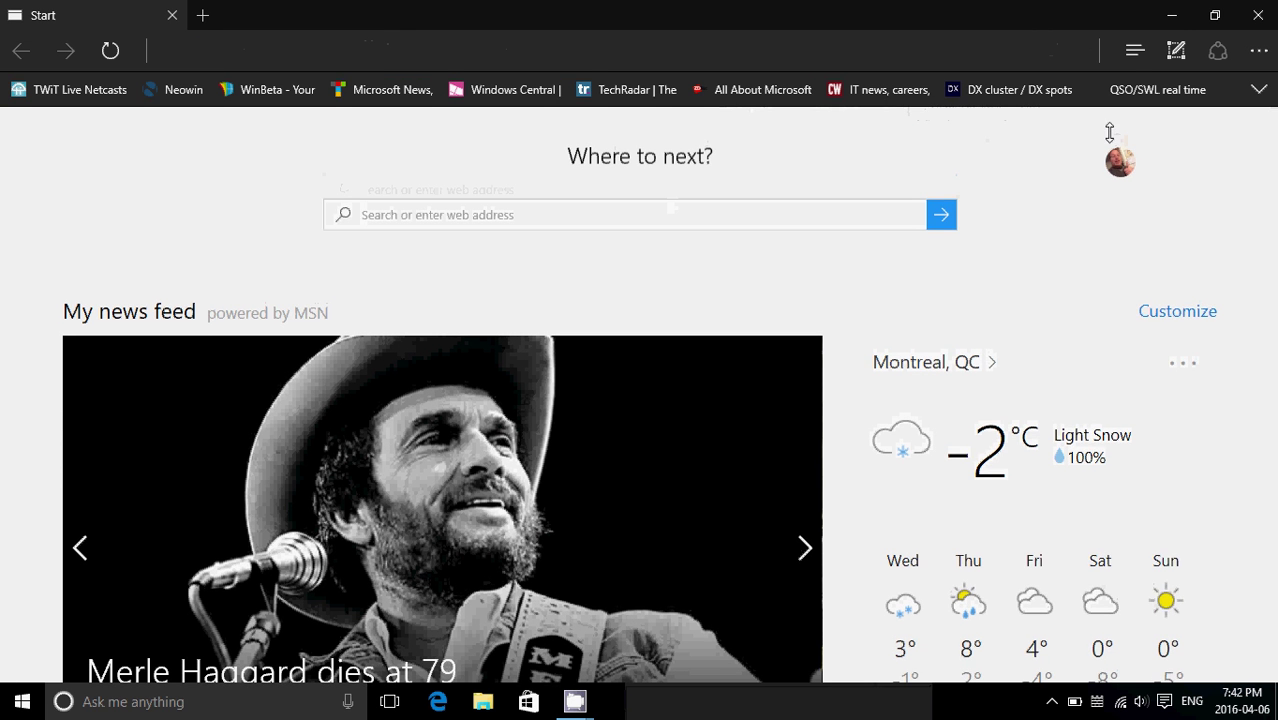
pyautogui.click(1259, 51)
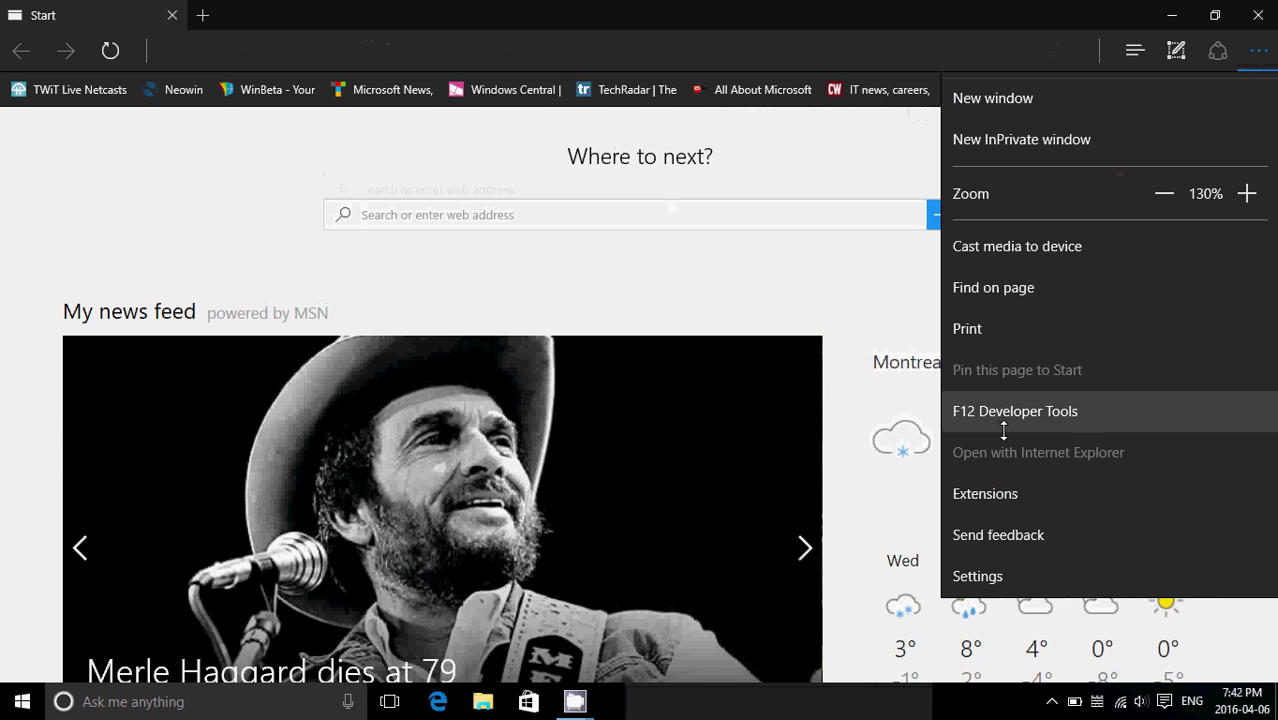
pyautogui.click(1000, 505)
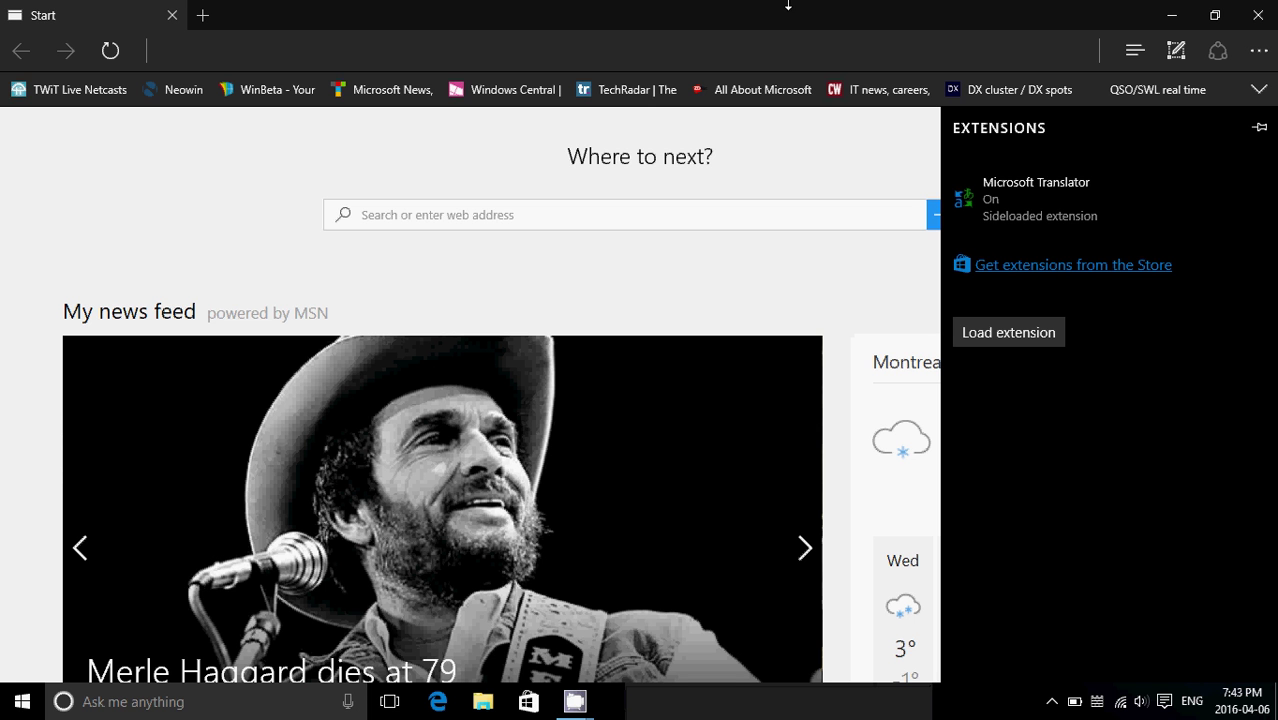
pyautogui.click(708, 44)
pyautogui.click(705, 42)
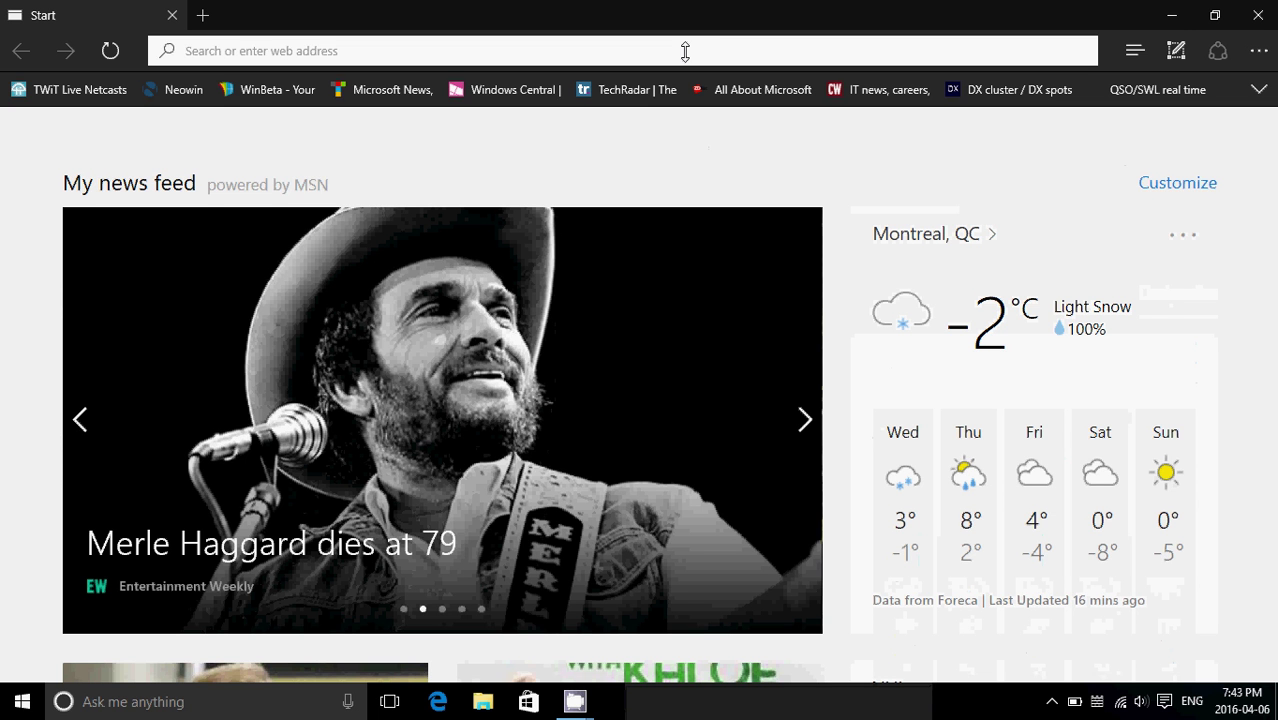
# Step: Go to La Presse by typing 'lapre' and scroll through its French front page
pyautogui.write('lapresse.ca')
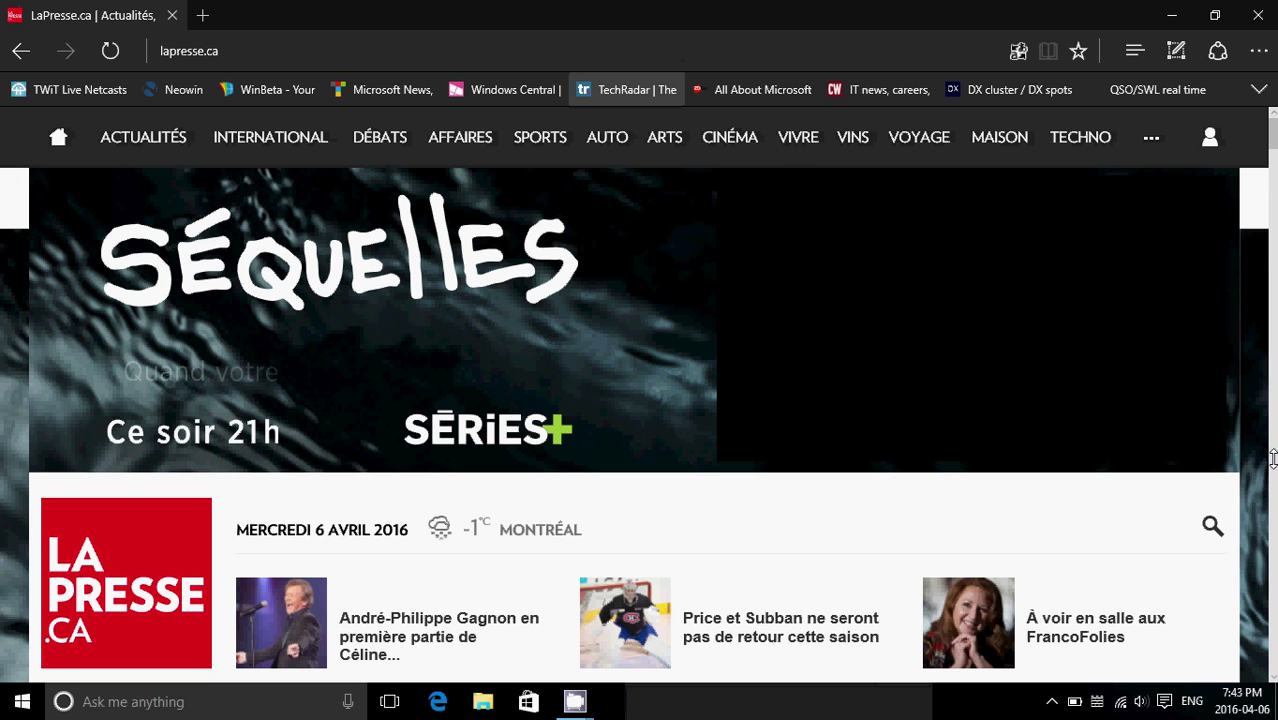
pyautogui.scroll(-5, 1273, 463)
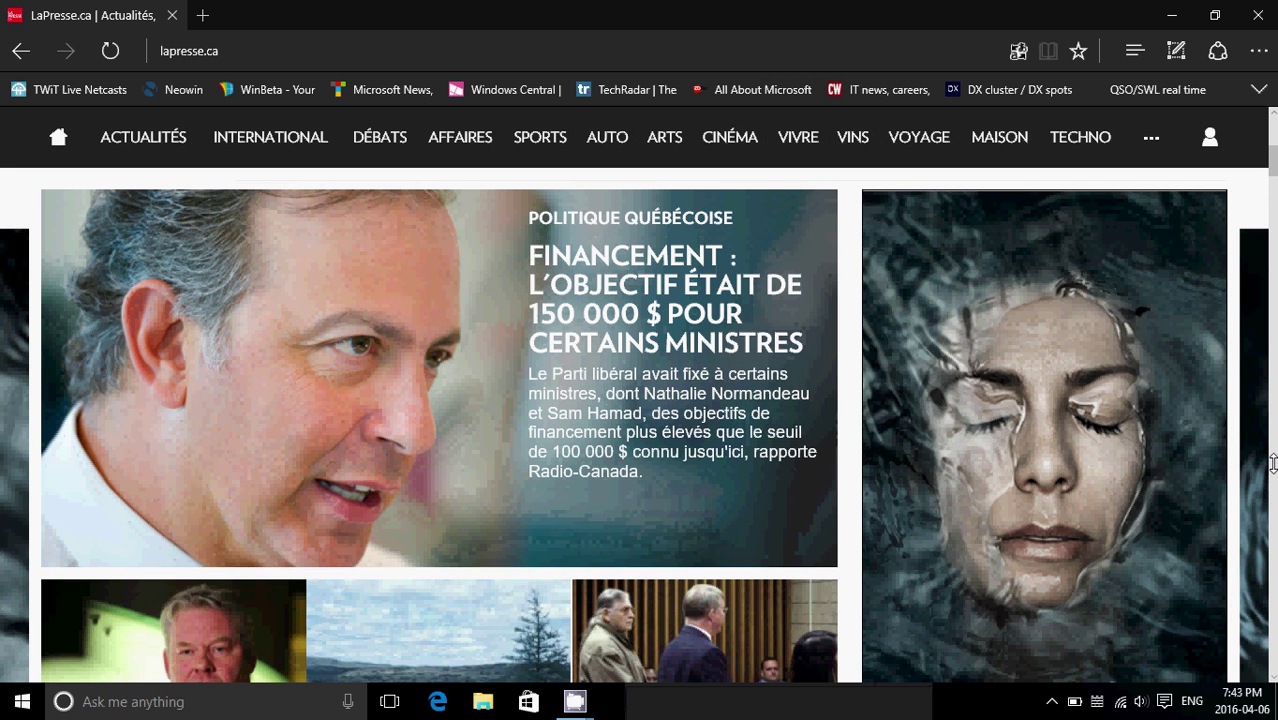
pyautogui.scroll(-5, 1273, 463)
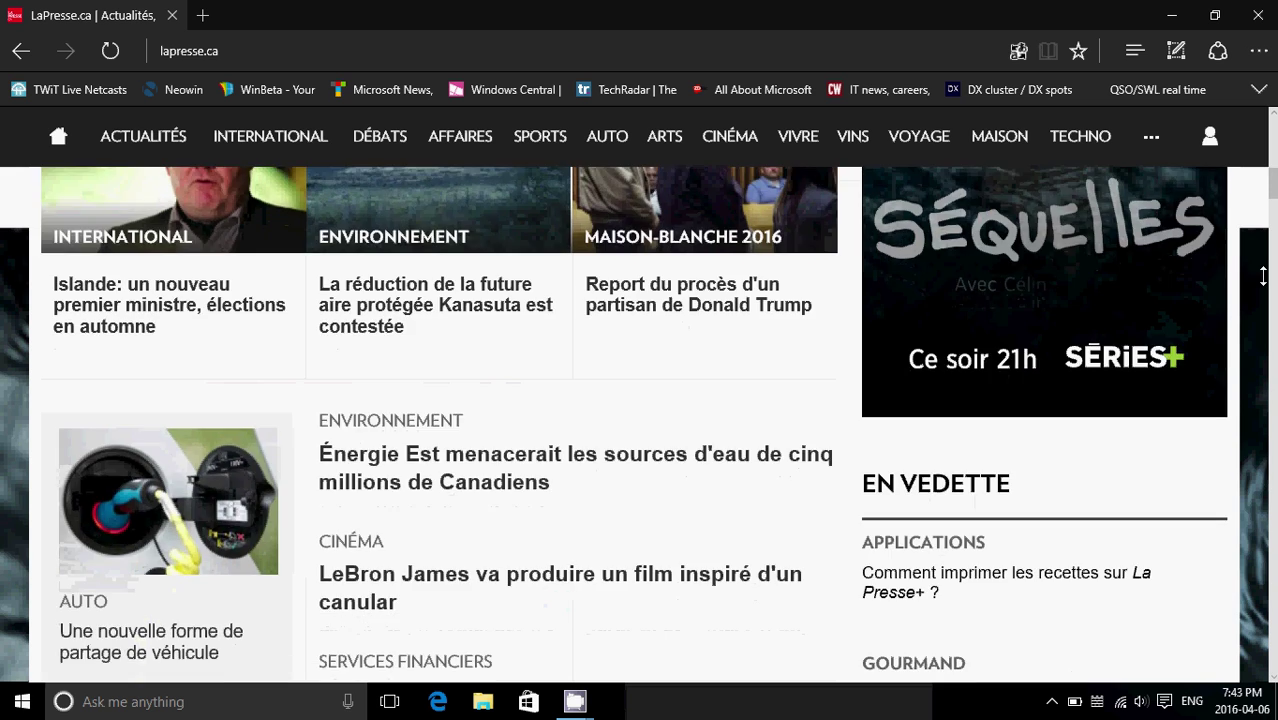
pyautogui.scroll(4, 1273, 165)
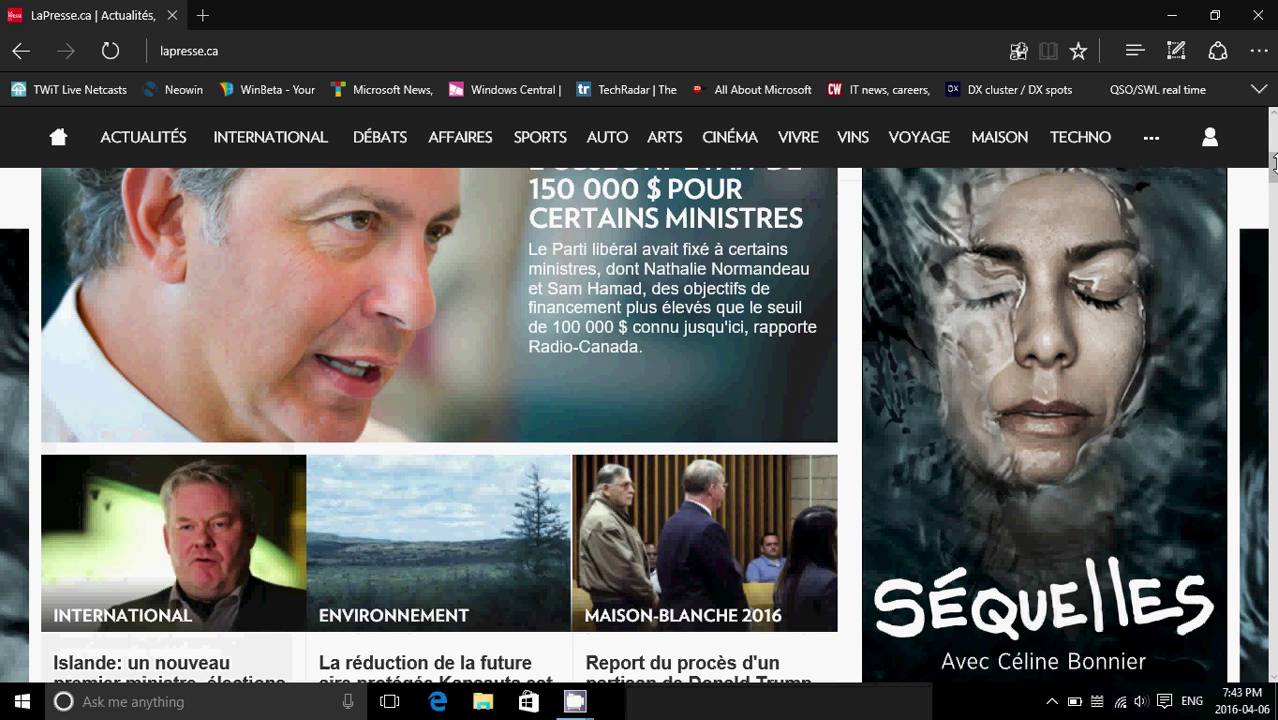
pyautogui.scroll(3, 1273, 157)
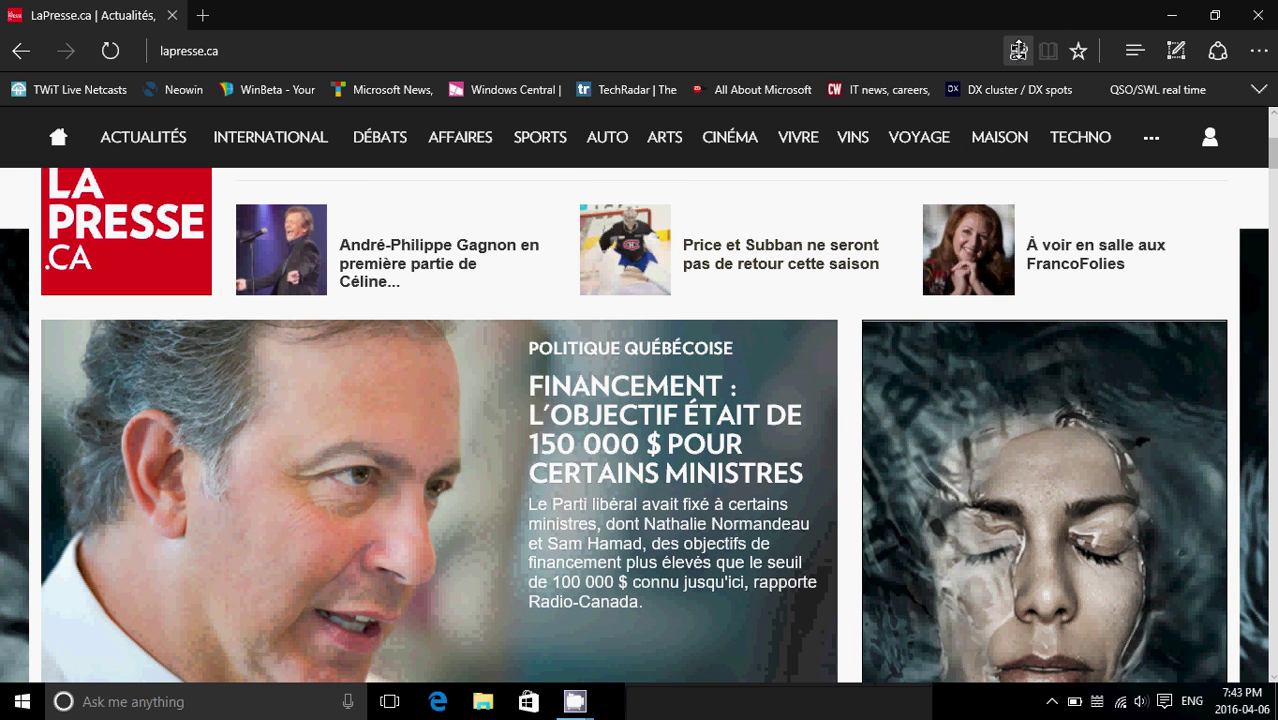
# Step: Translate the La Presse page into English and scroll through the translated headlines
pyautogui.click(1018, 50)
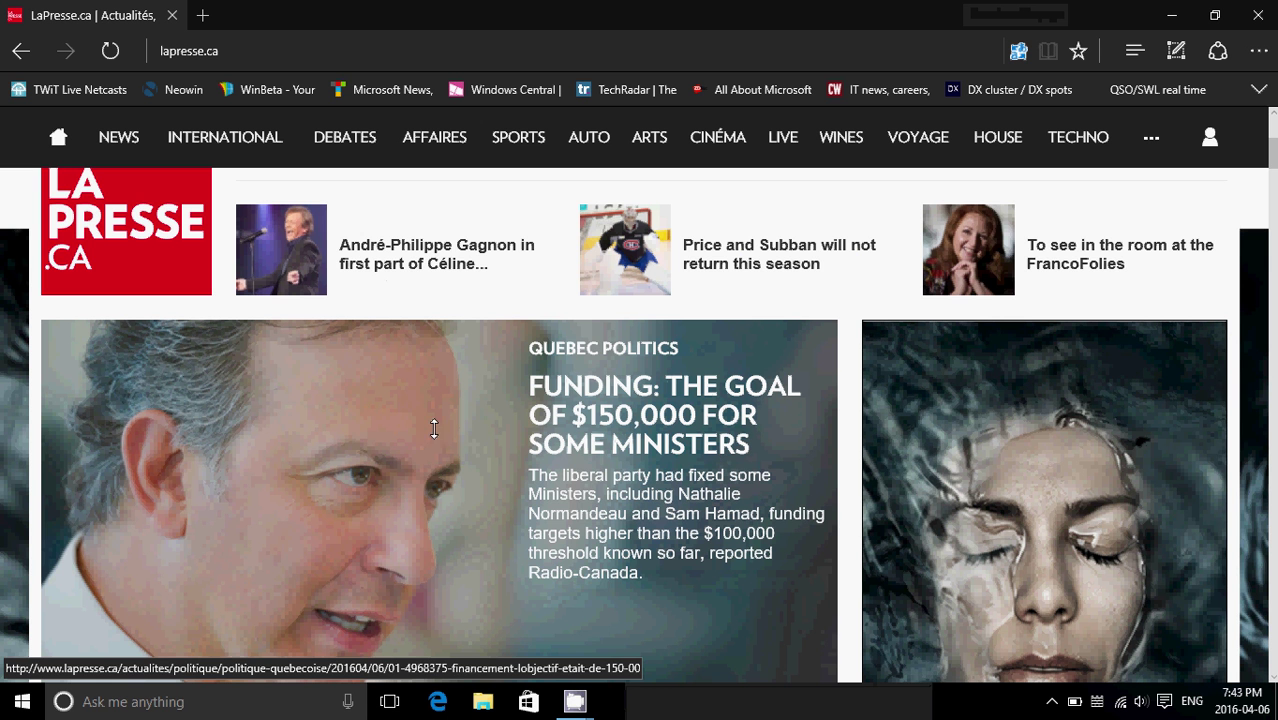
pyautogui.scroll(-2, 640, 498)
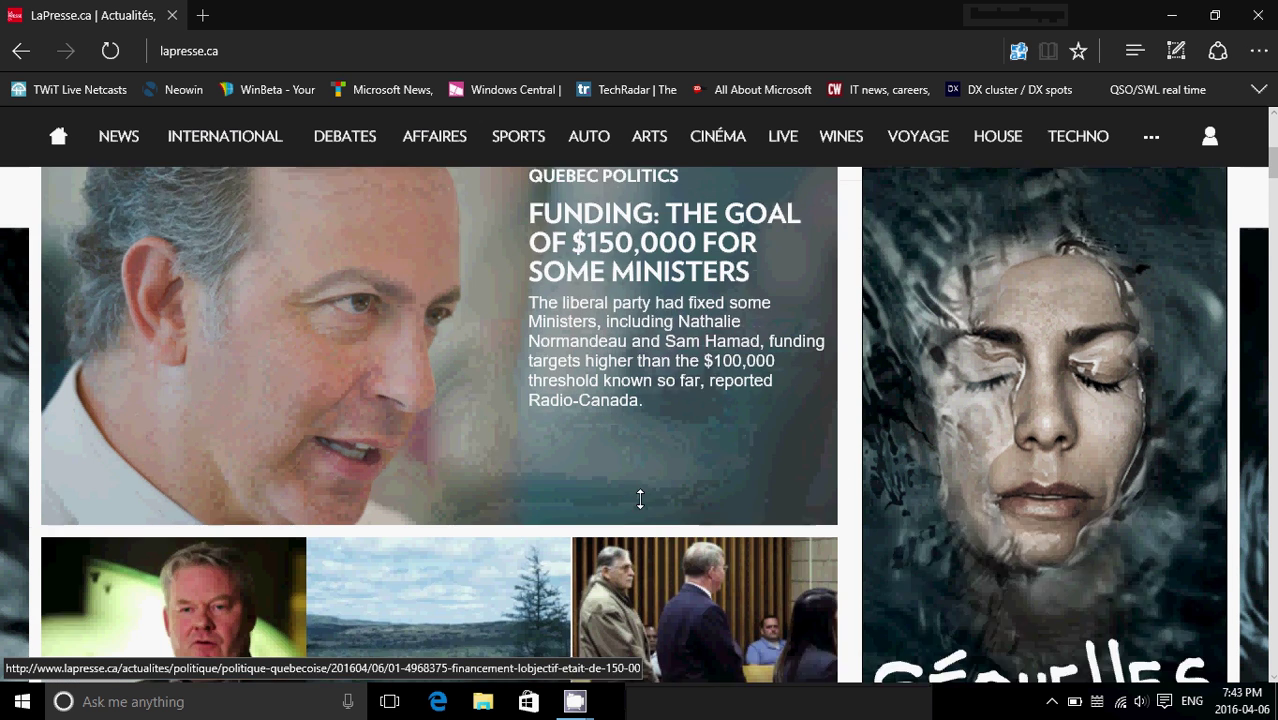
pyautogui.scroll(-1, 640, 498)
pyautogui.scroll(-1, 640, 498)
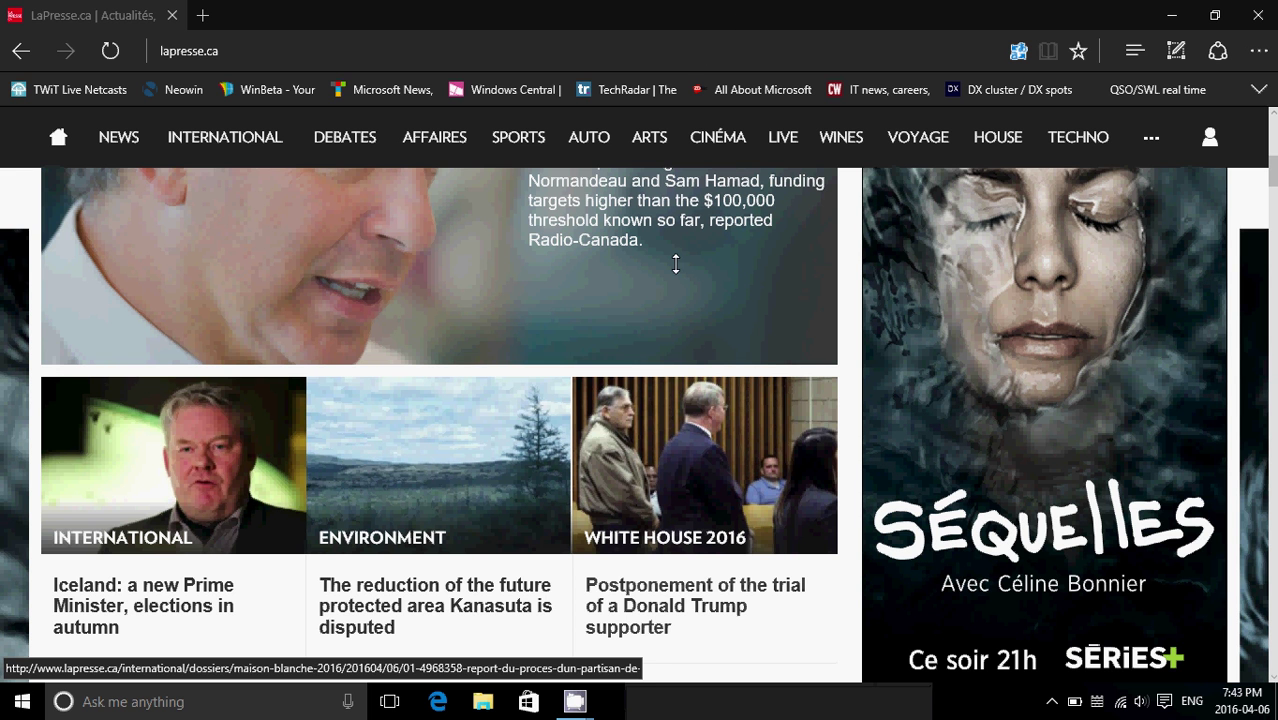
pyautogui.scroll(5, 851, 170)
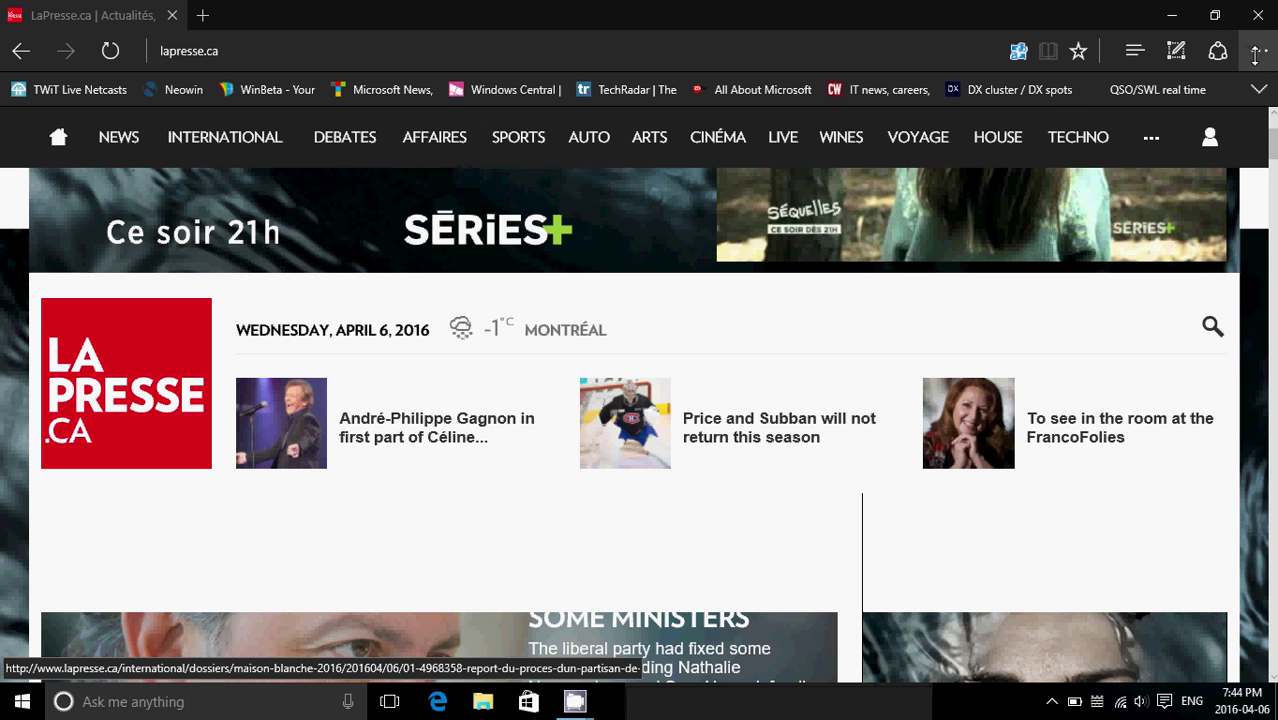
pyautogui.click(1255, 55)
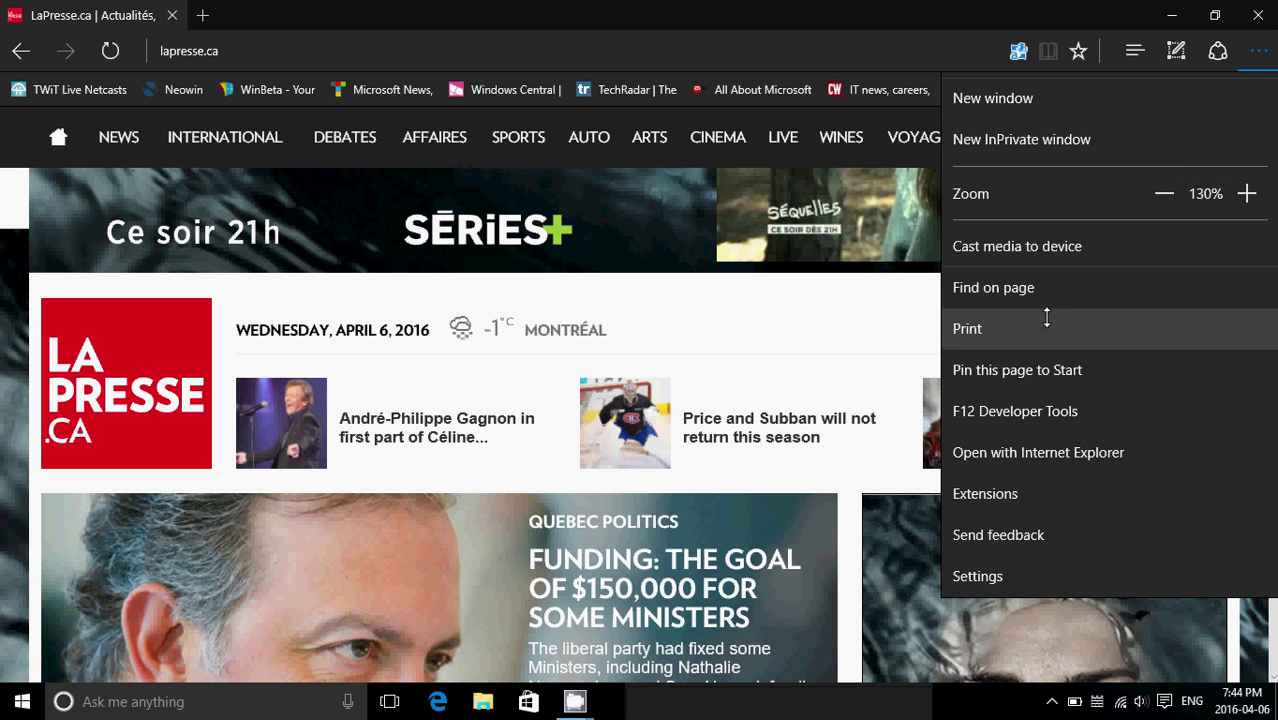
pyautogui.click(1000, 575)
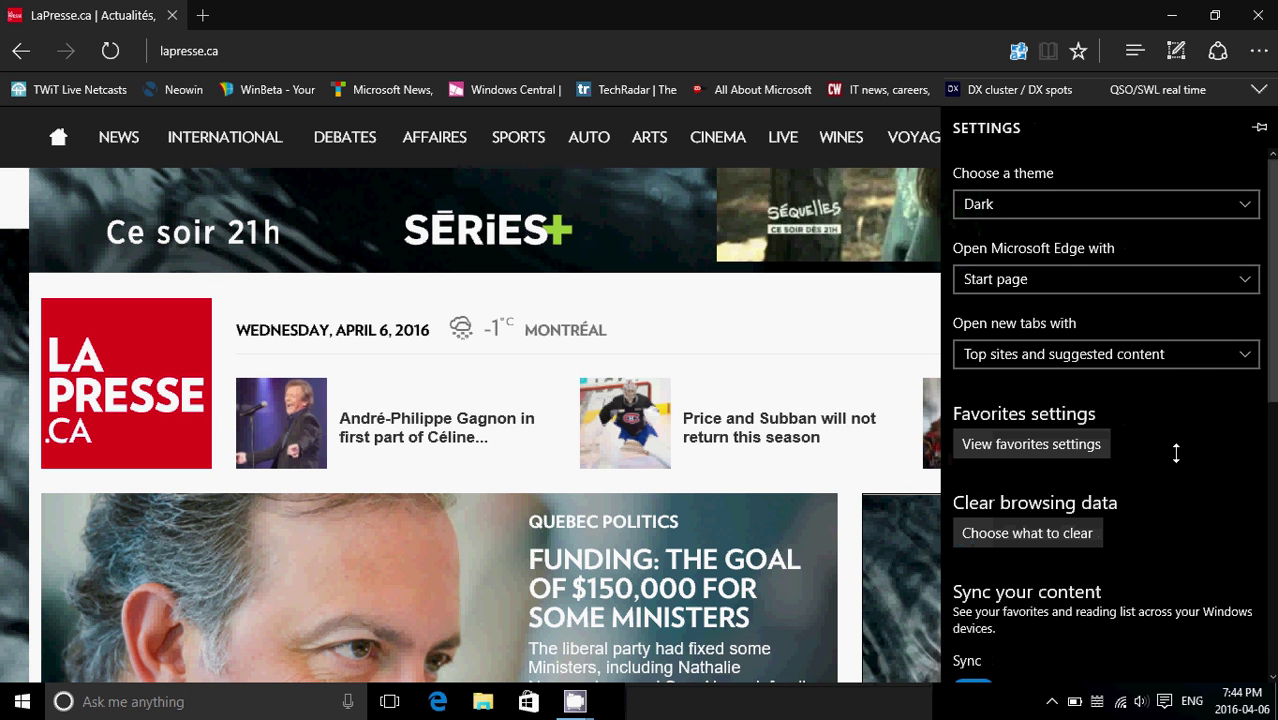
pyautogui.click(1074, 444)
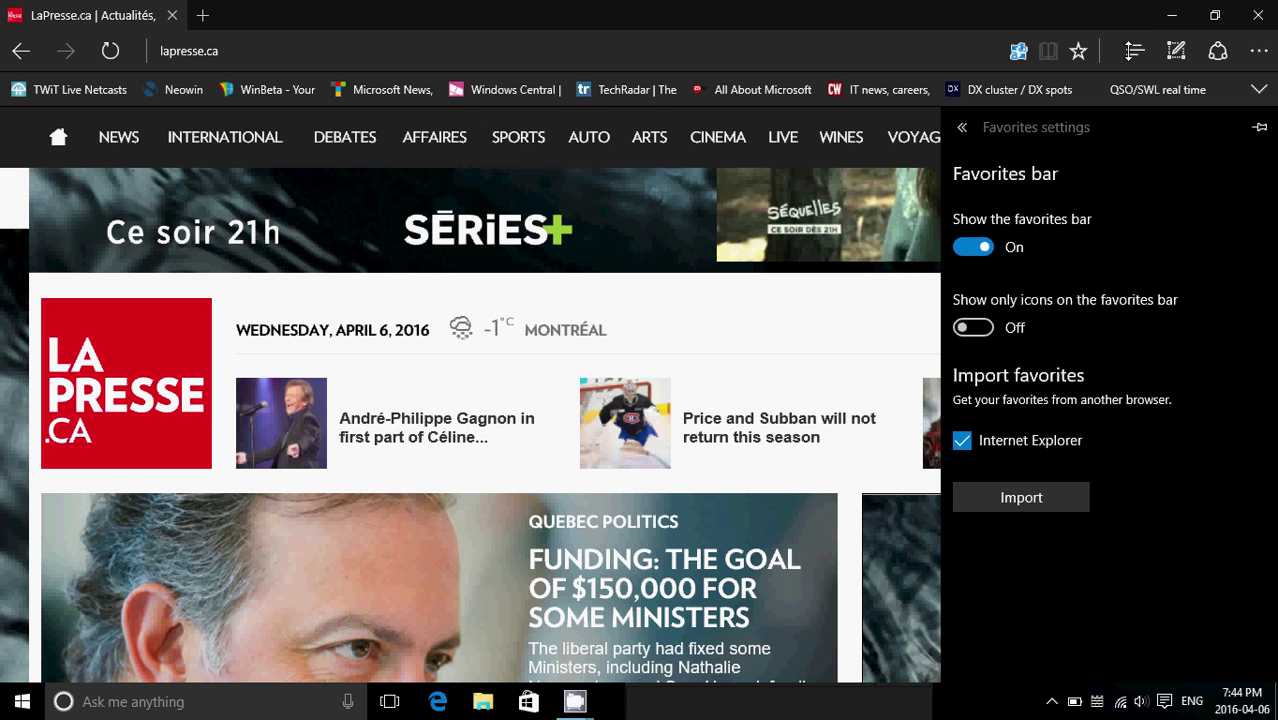
pyautogui.click(1131, 51)
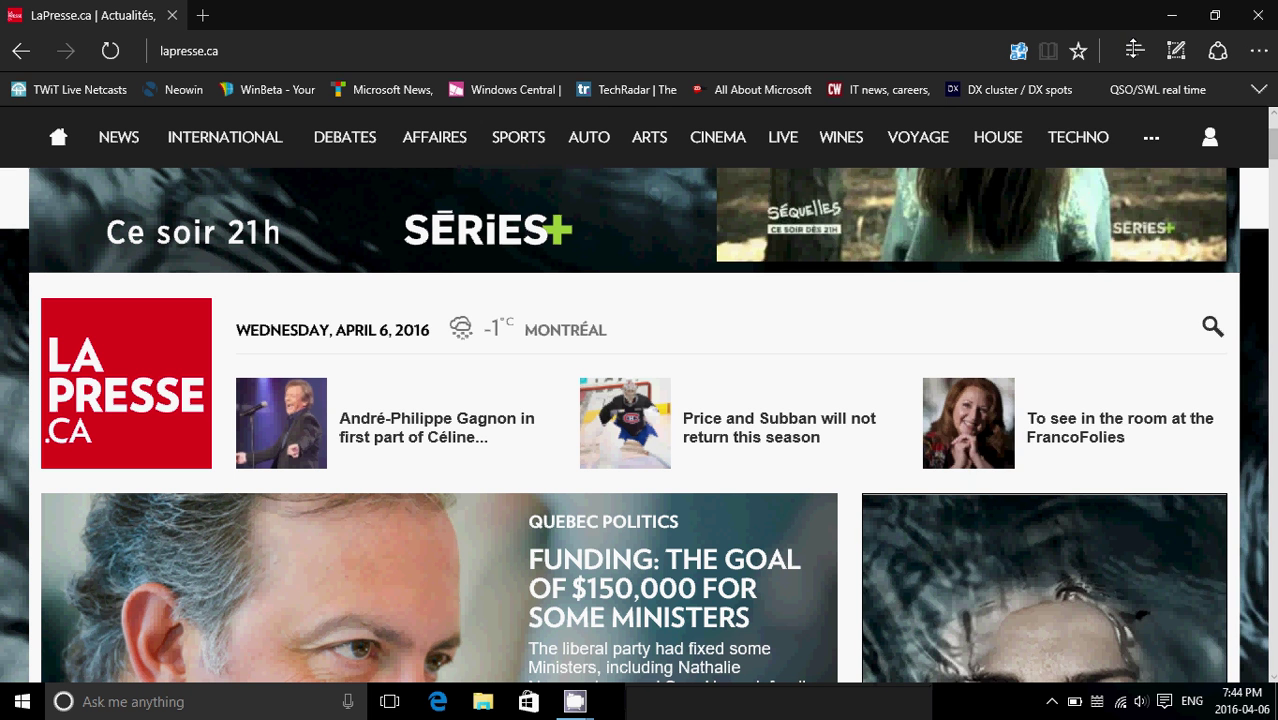
pyautogui.click(1133, 50)
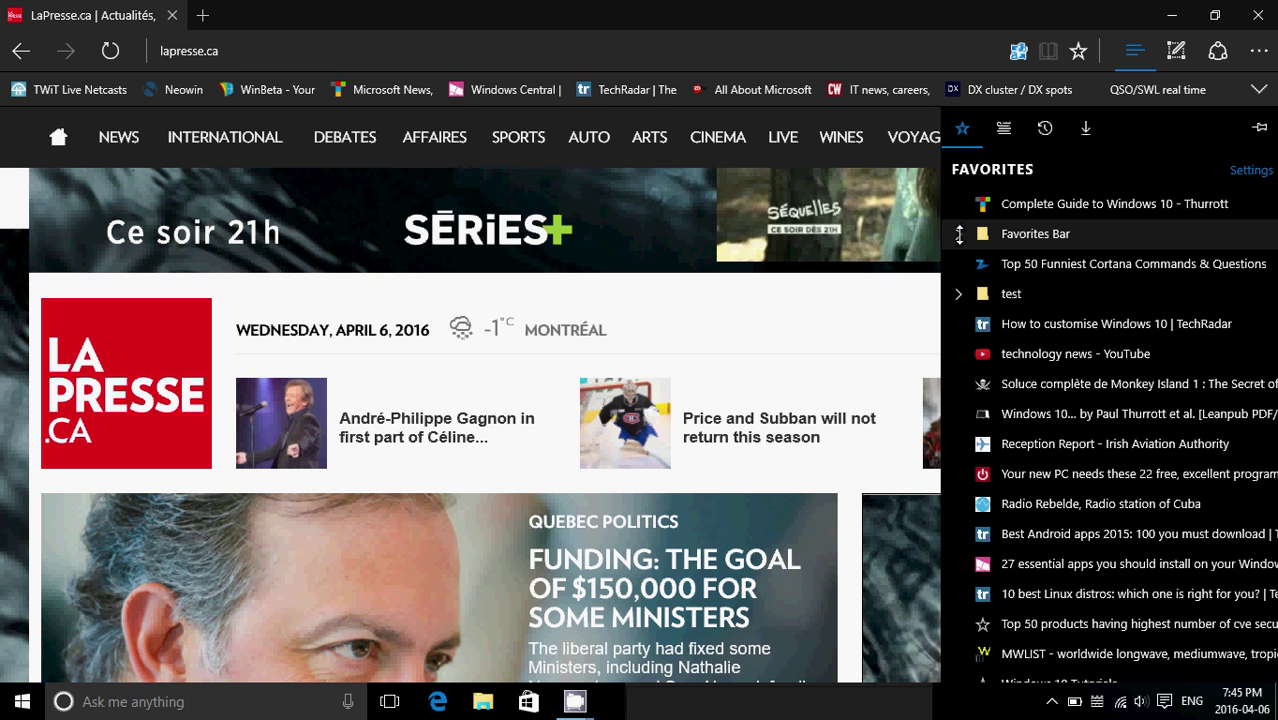
pyautogui.click(959, 233)
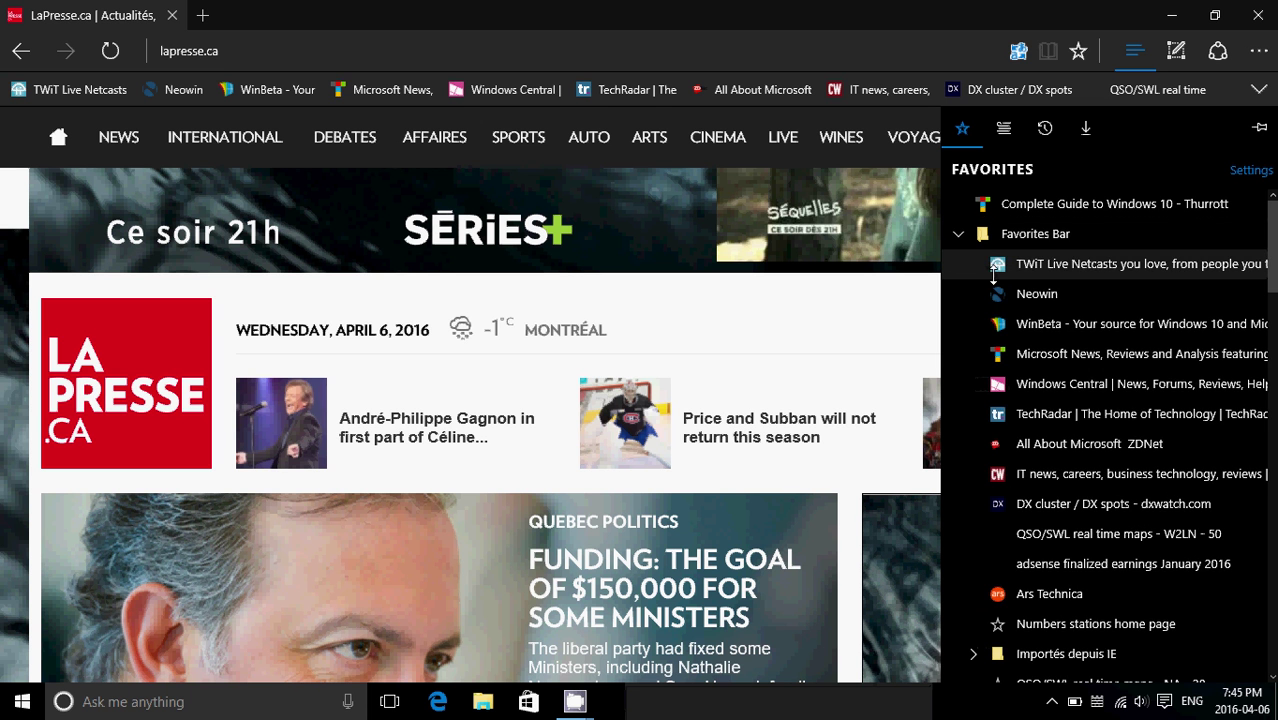
pyautogui.scroll(-12, 1049, 270)
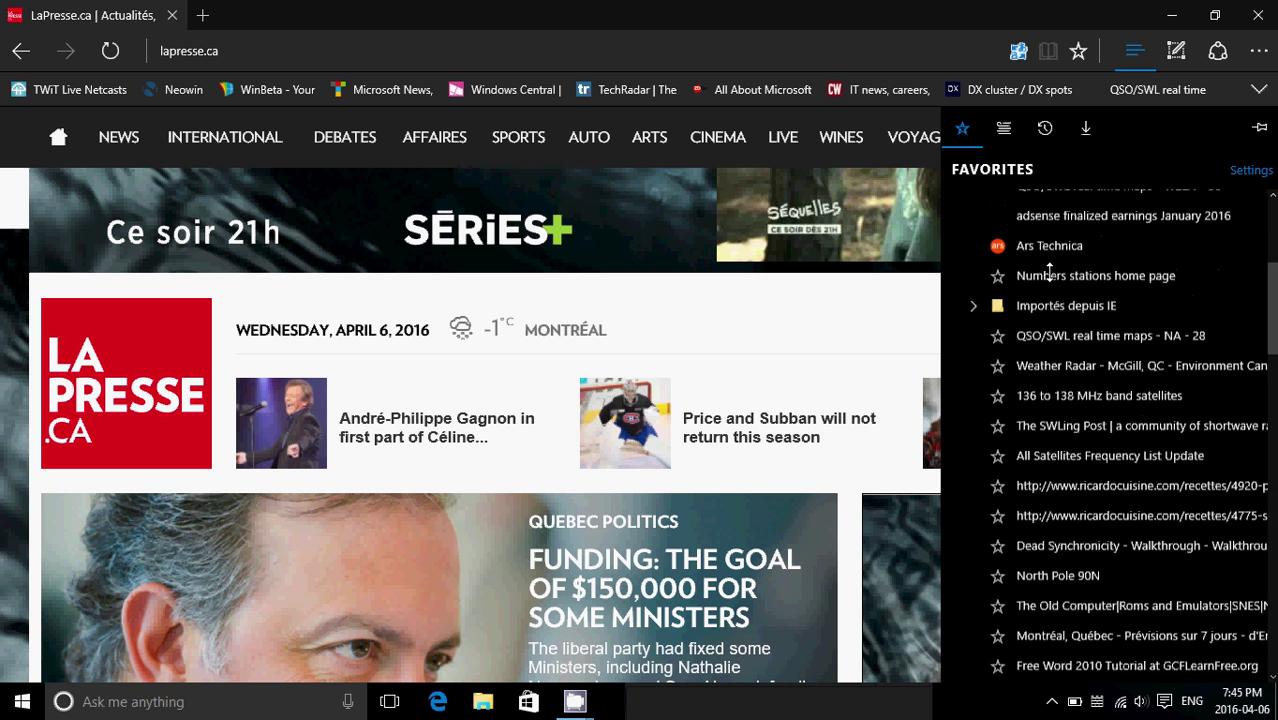
pyautogui.scroll(10, 1049, 270)
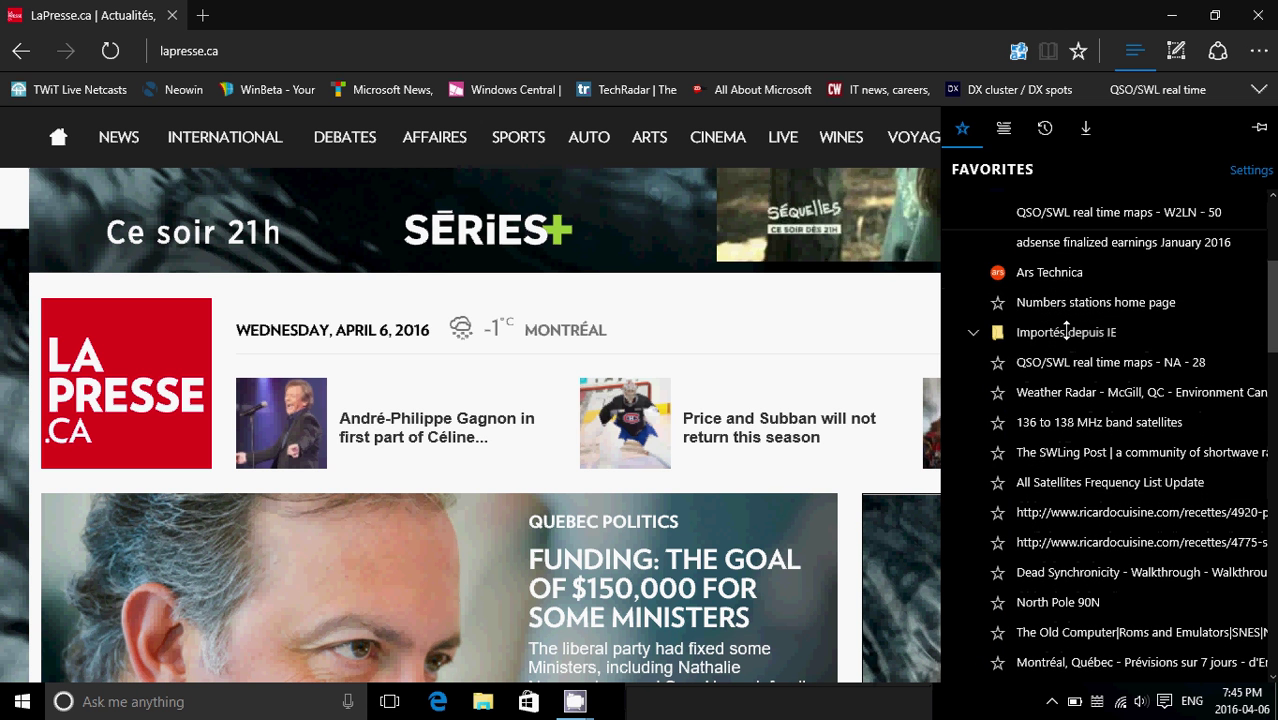
pyautogui.click(985, 335)
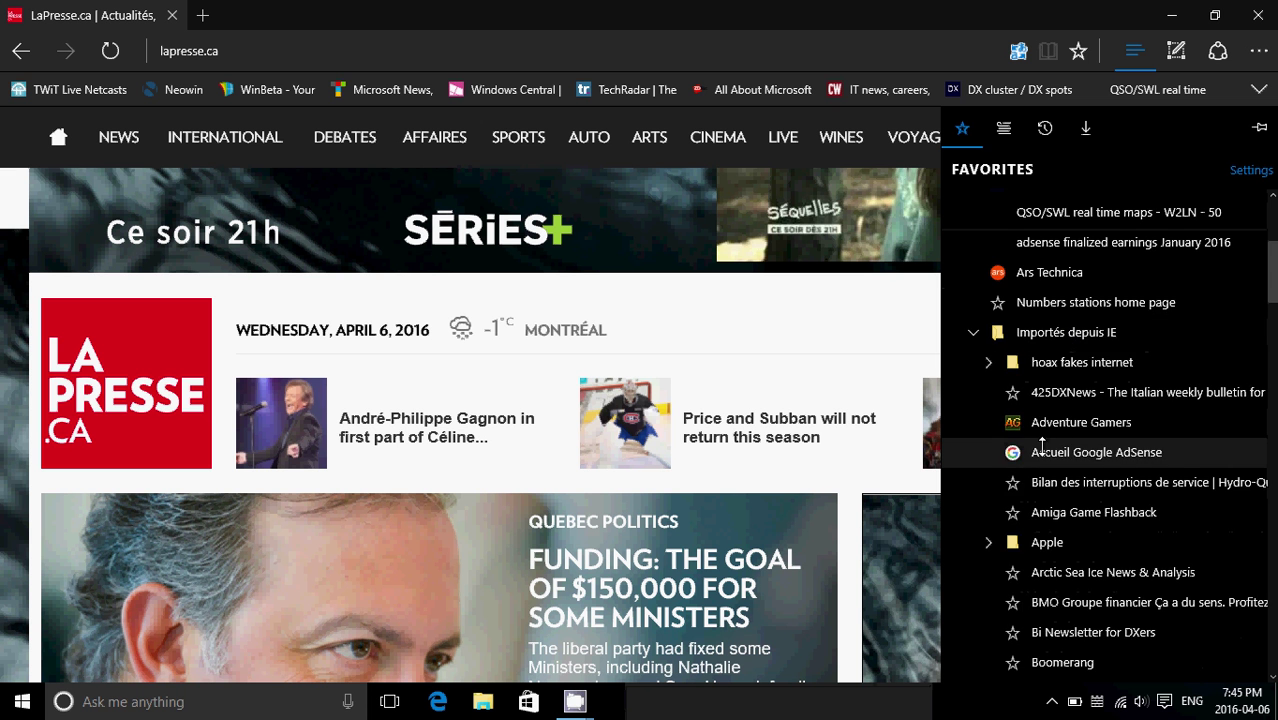
pyautogui.scroll(4, 1041, 447)
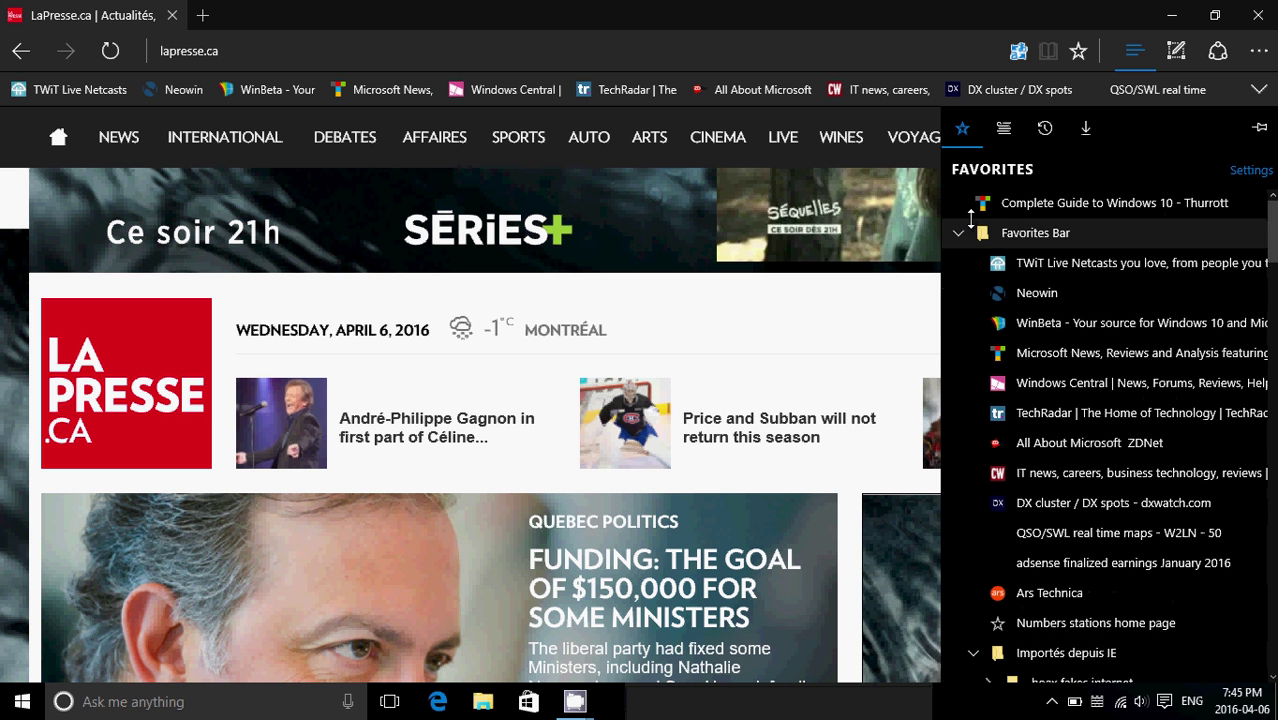
pyautogui.click(959, 232)
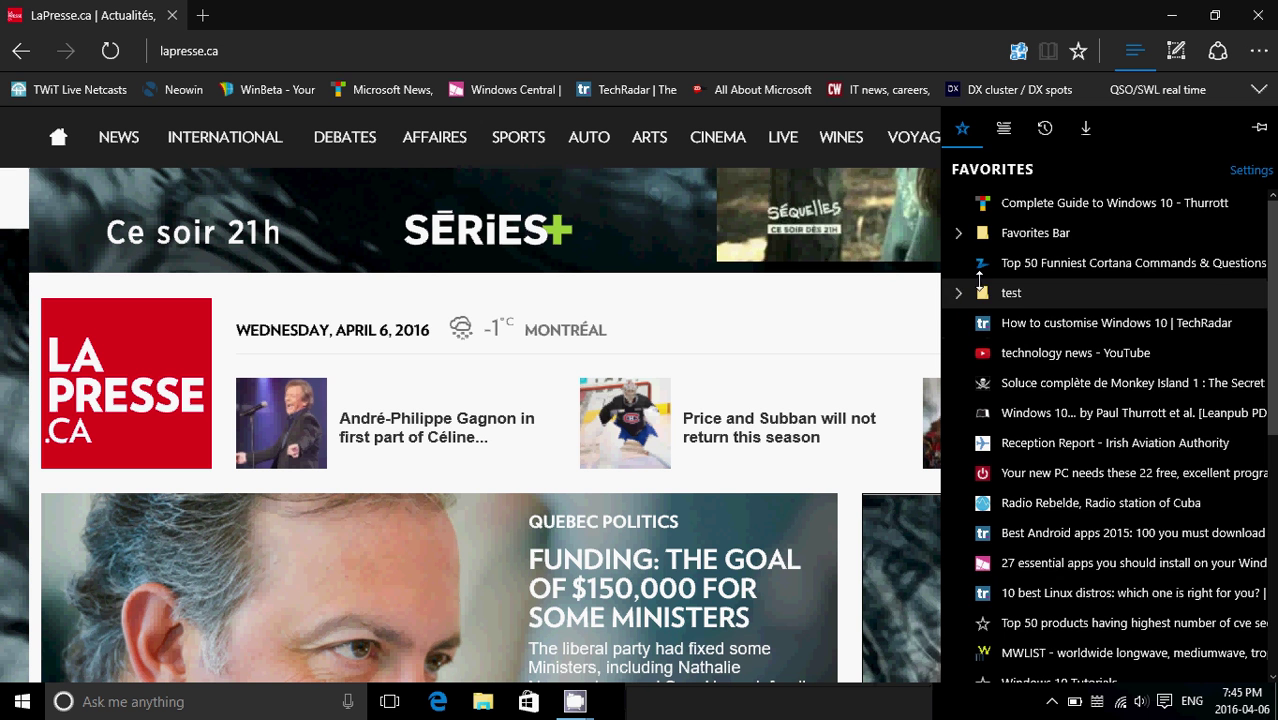
pyautogui.scroll(-5, 979, 279)
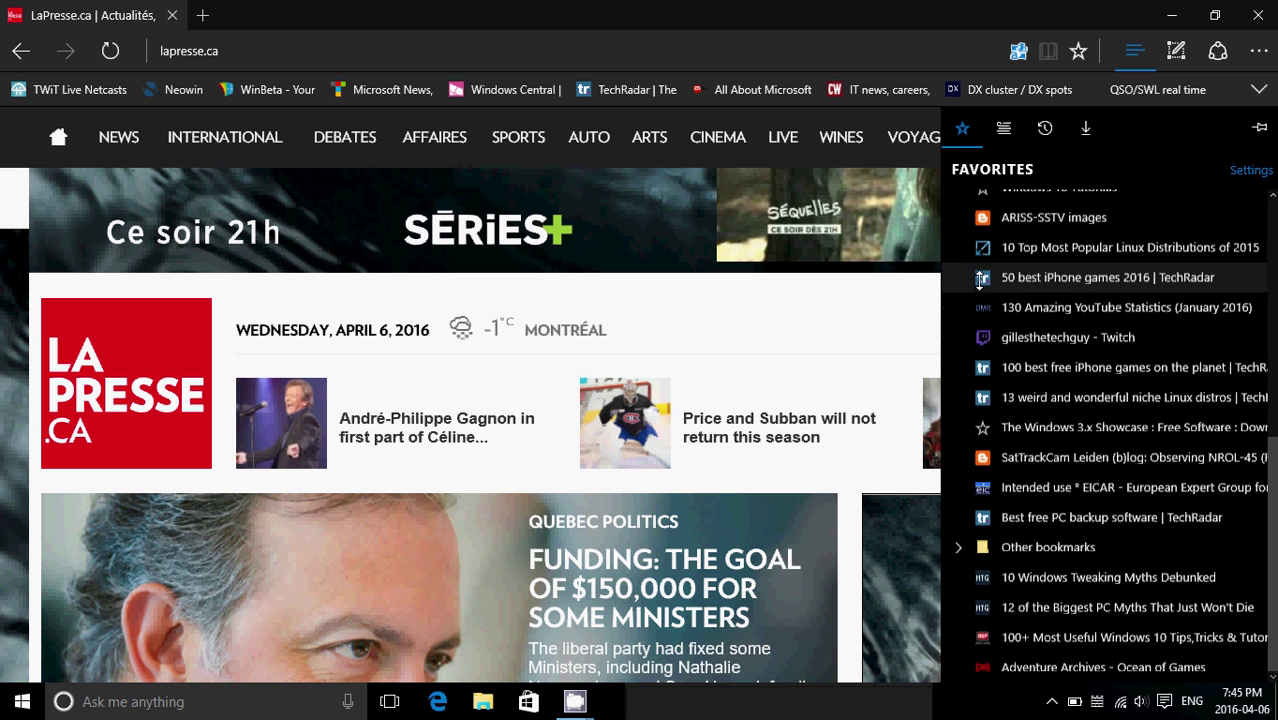
pyautogui.scroll(3, 979, 281)
pyautogui.scroll(2, 979, 281)
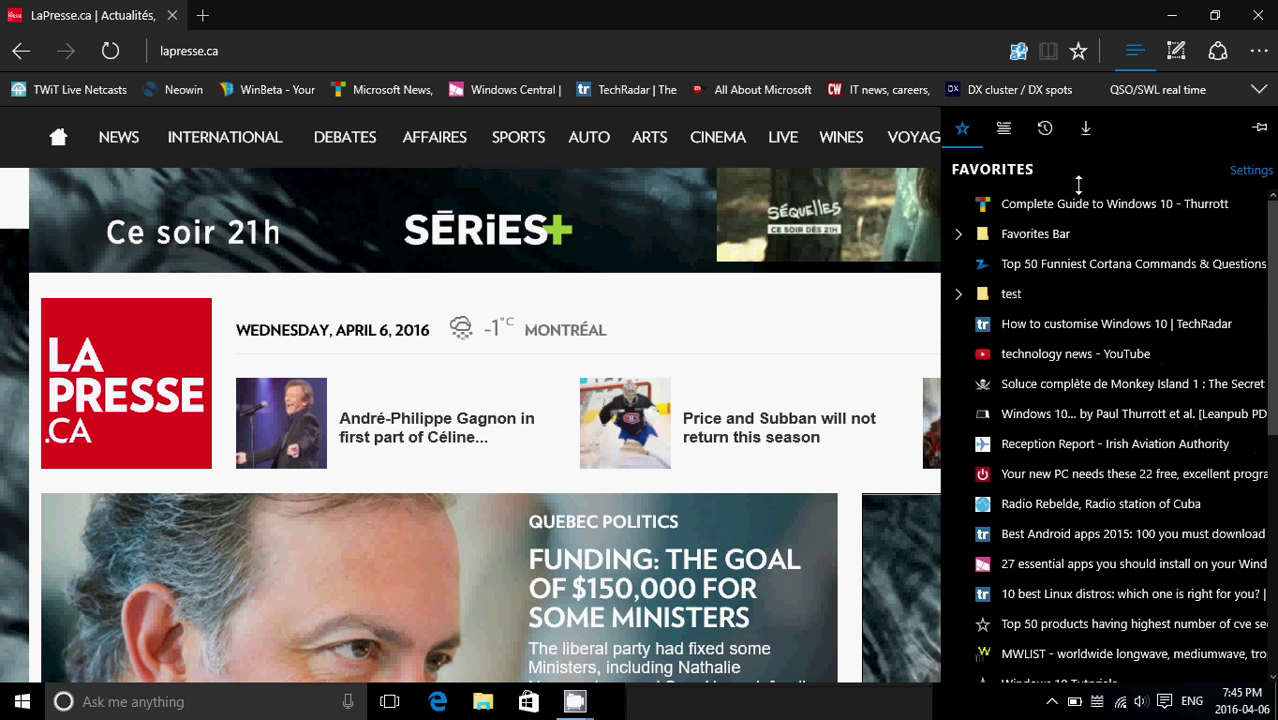
pyautogui.click(839, 17)
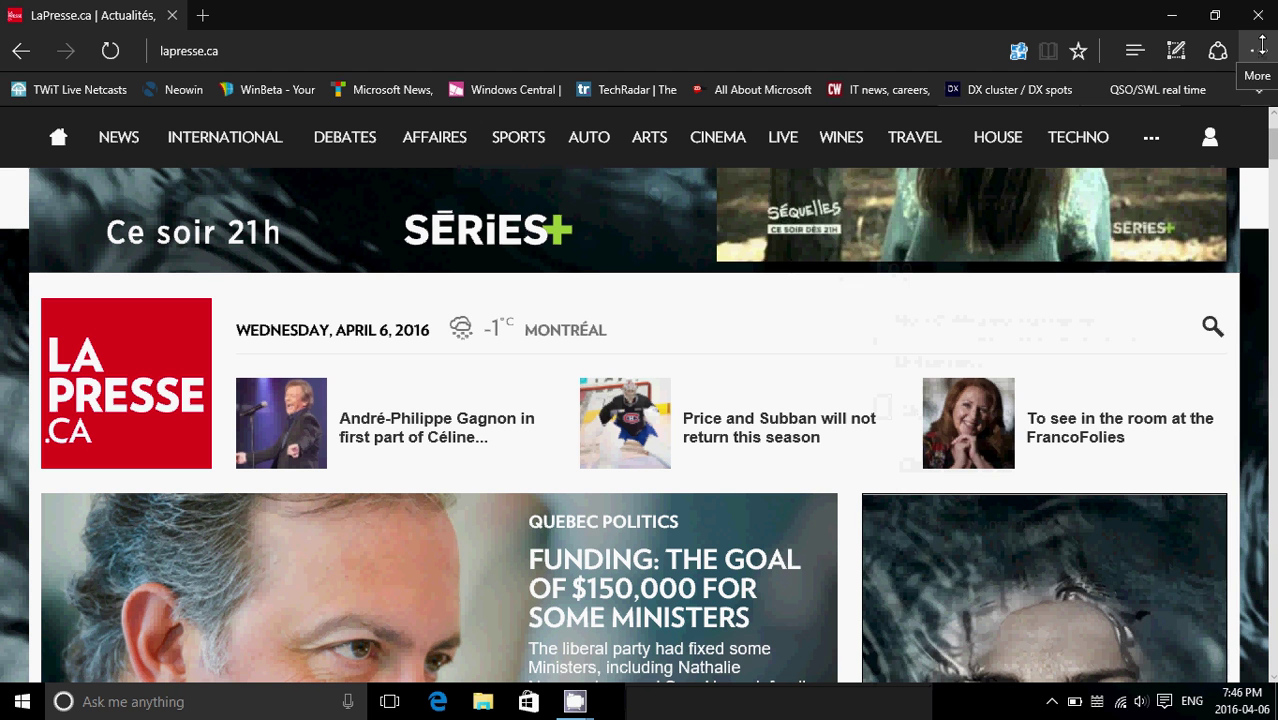
# Step: Scroll through Edge's Advanced privacy and search settings, then close the settings pane
pyautogui.click(1256, 50)
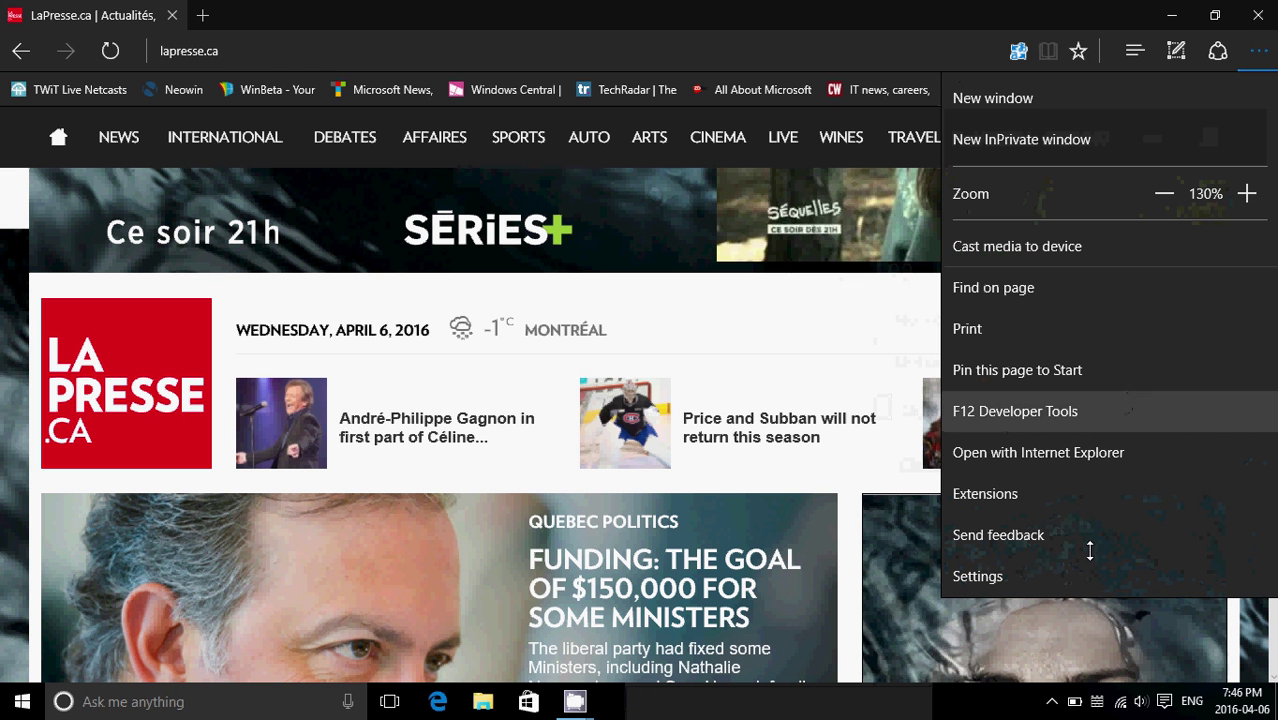
pyautogui.click(1078, 582)
pyautogui.scroll(-6, 1101, 437)
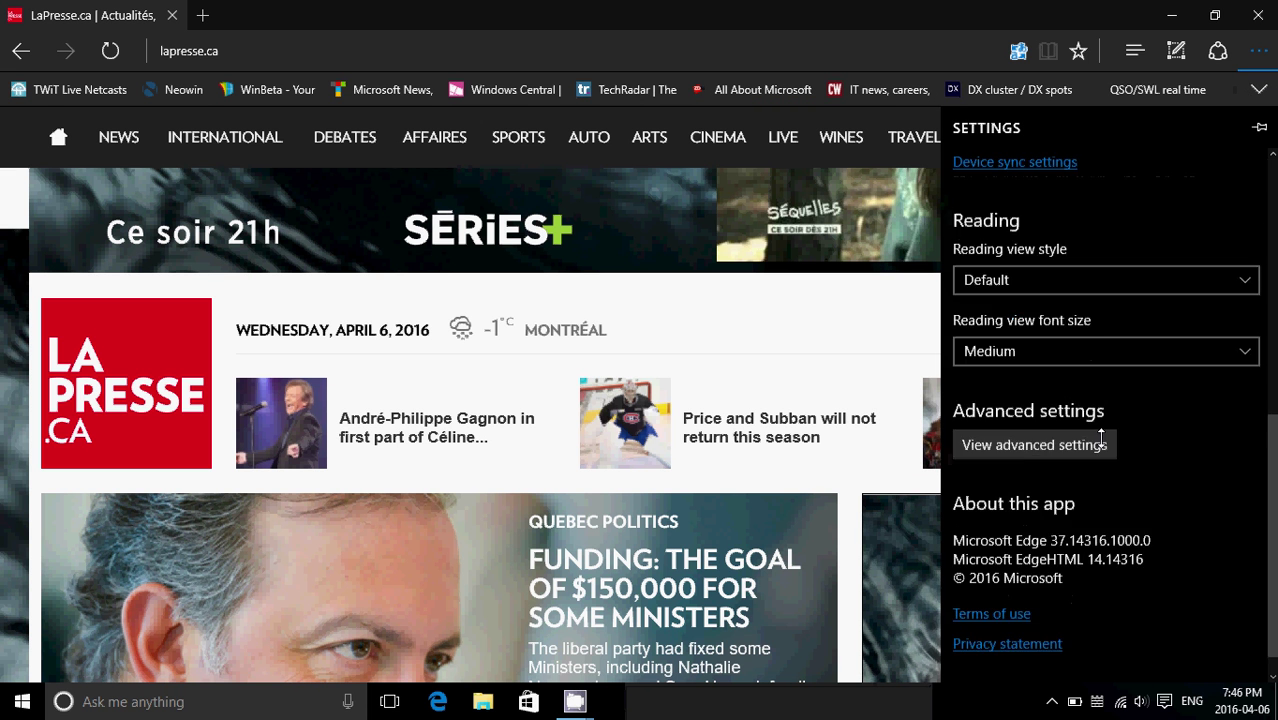
pyautogui.click(1084, 418)
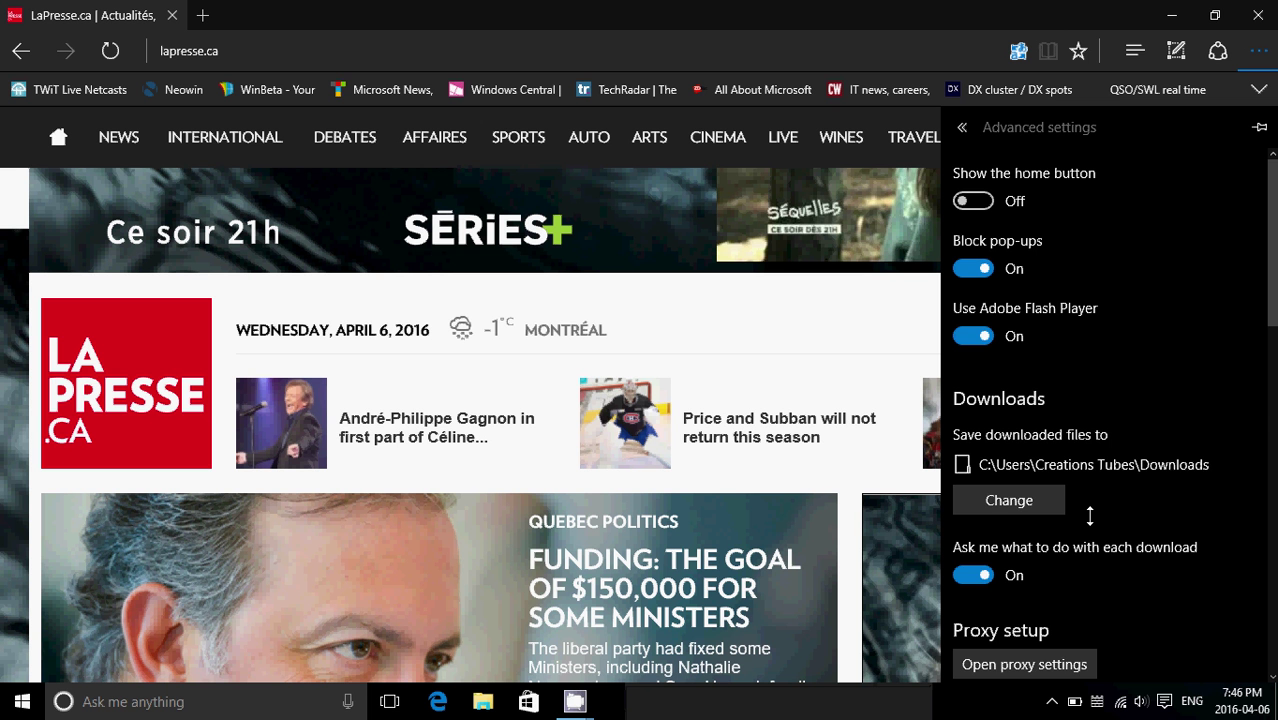
pyautogui.scroll(-3, 1090, 515)
pyautogui.scroll(-4, 1090, 515)
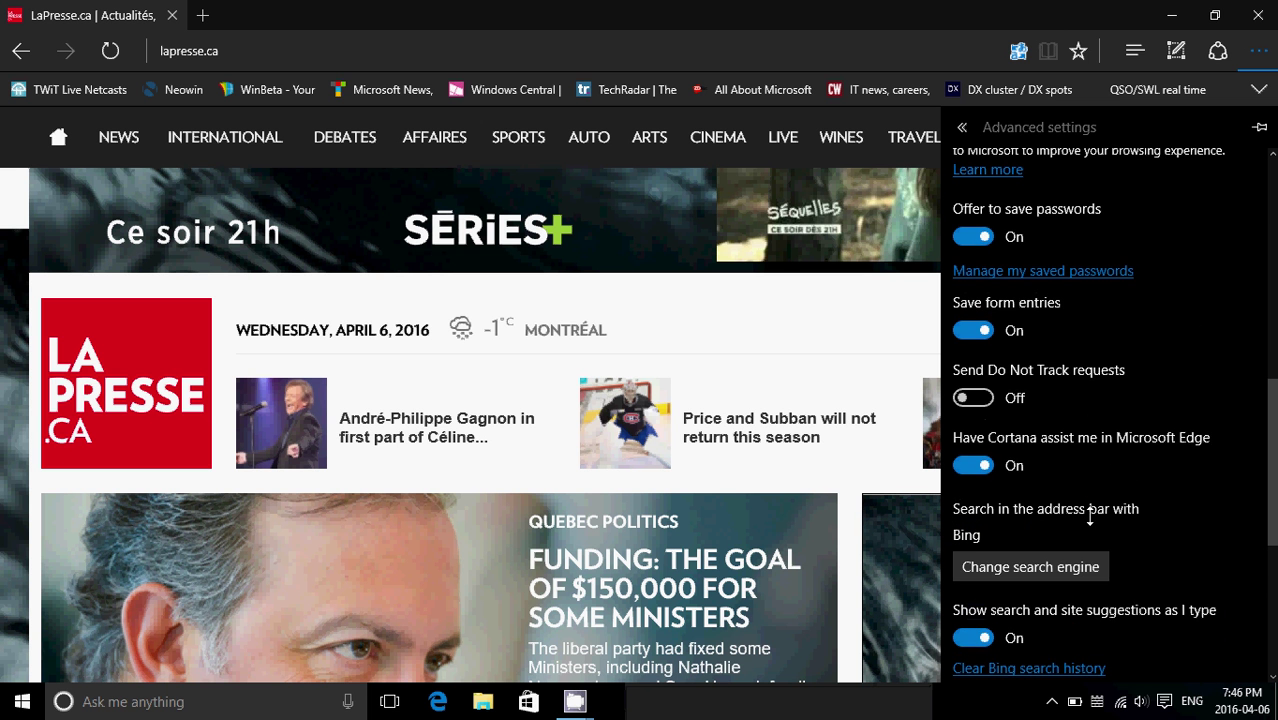
pyautogui.click(804, 8)
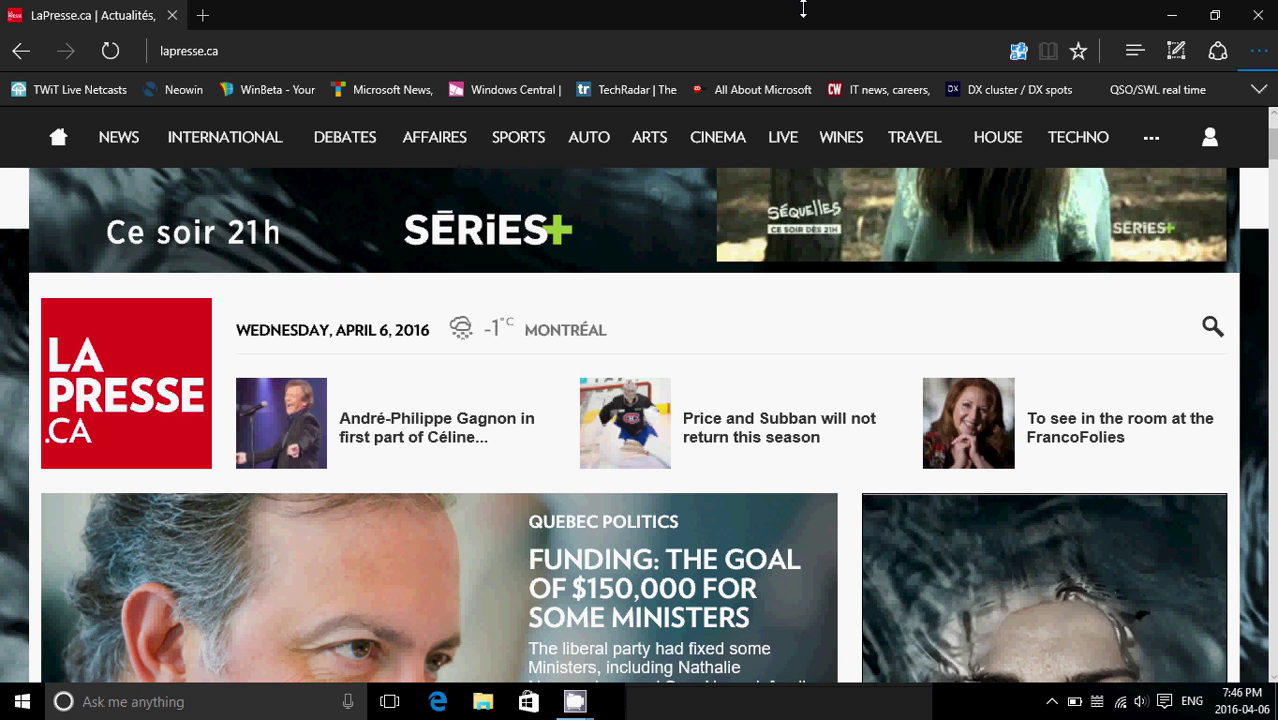
pyautogui.press('F12')
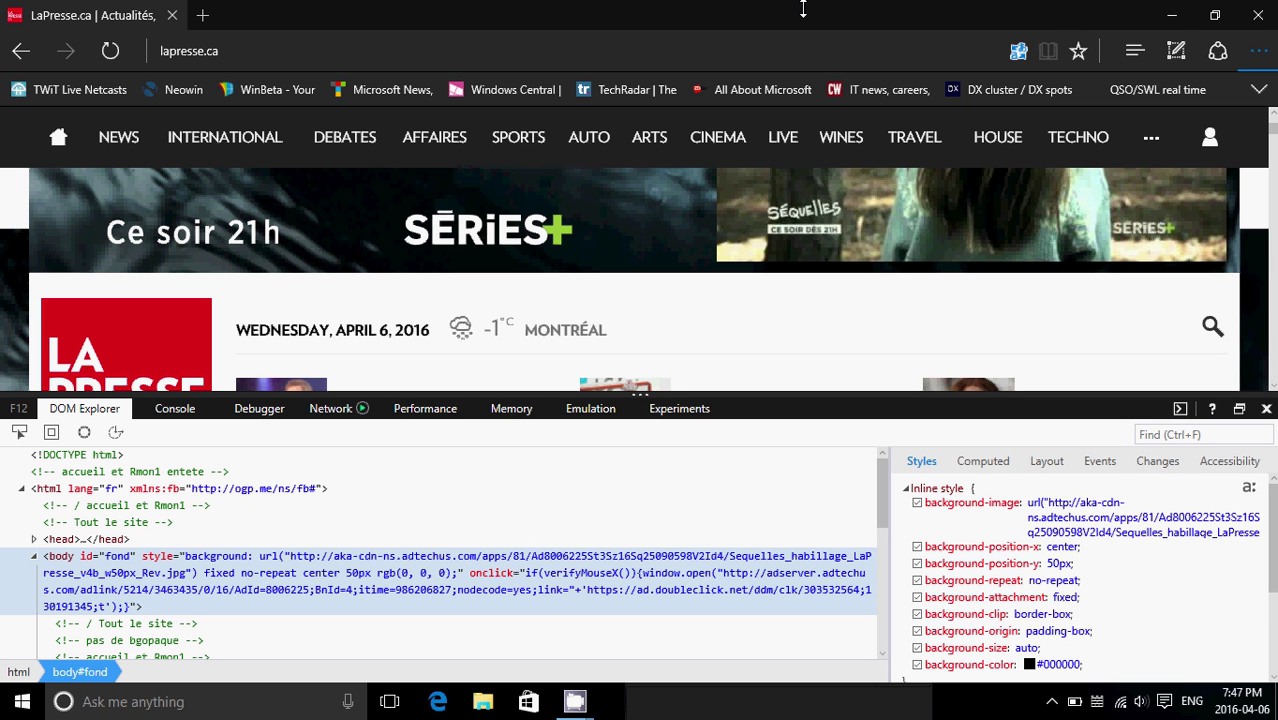
pyautogui.press('F12')
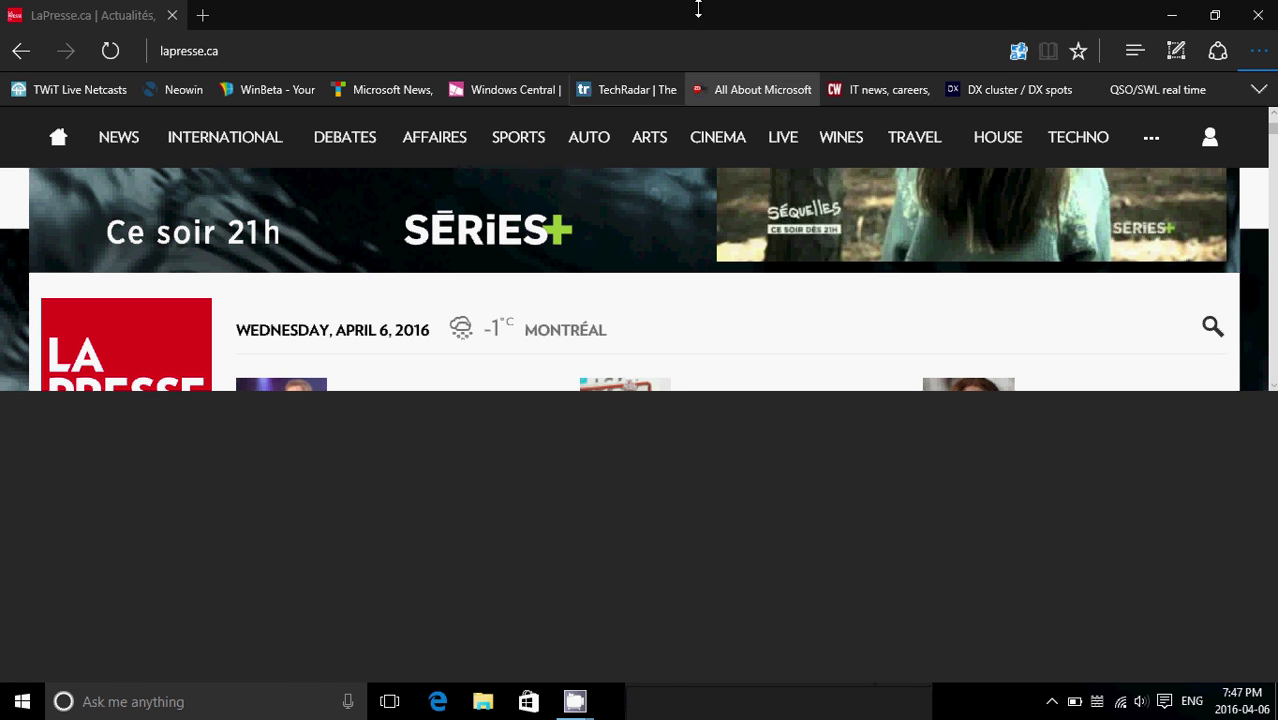
pyautogui.click(753, 55)
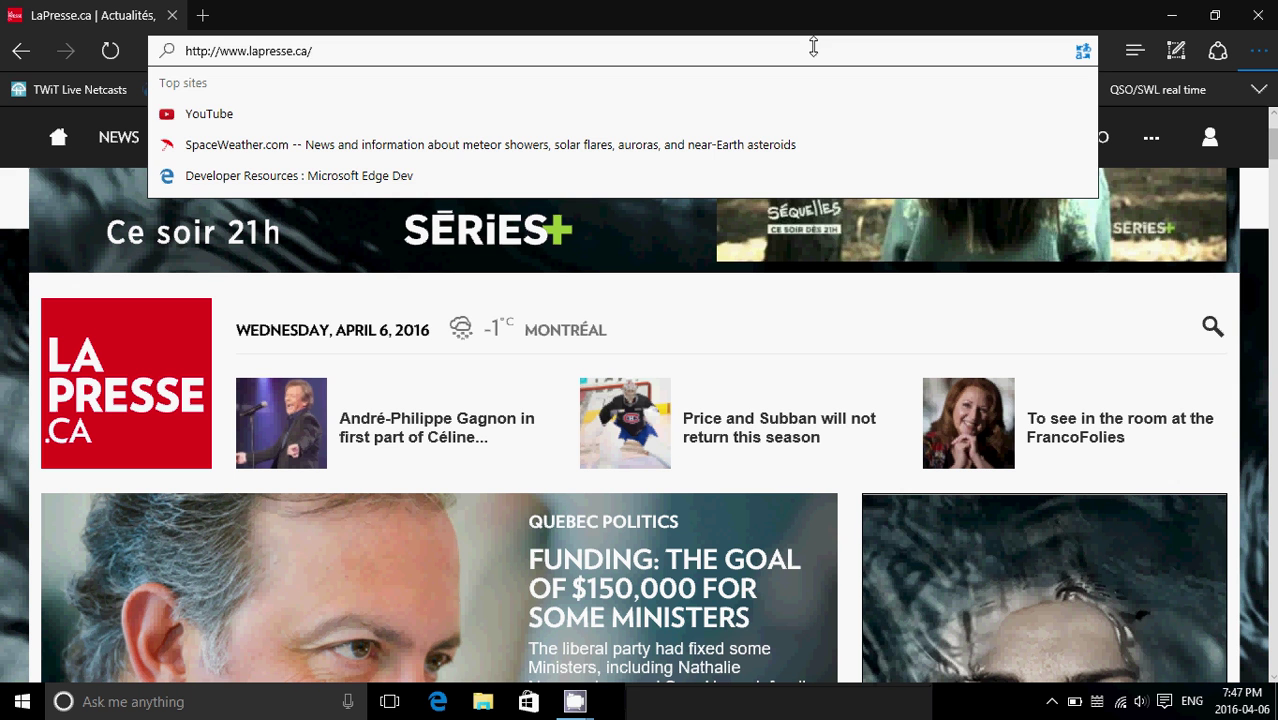
pyautogui.click(710, 306)
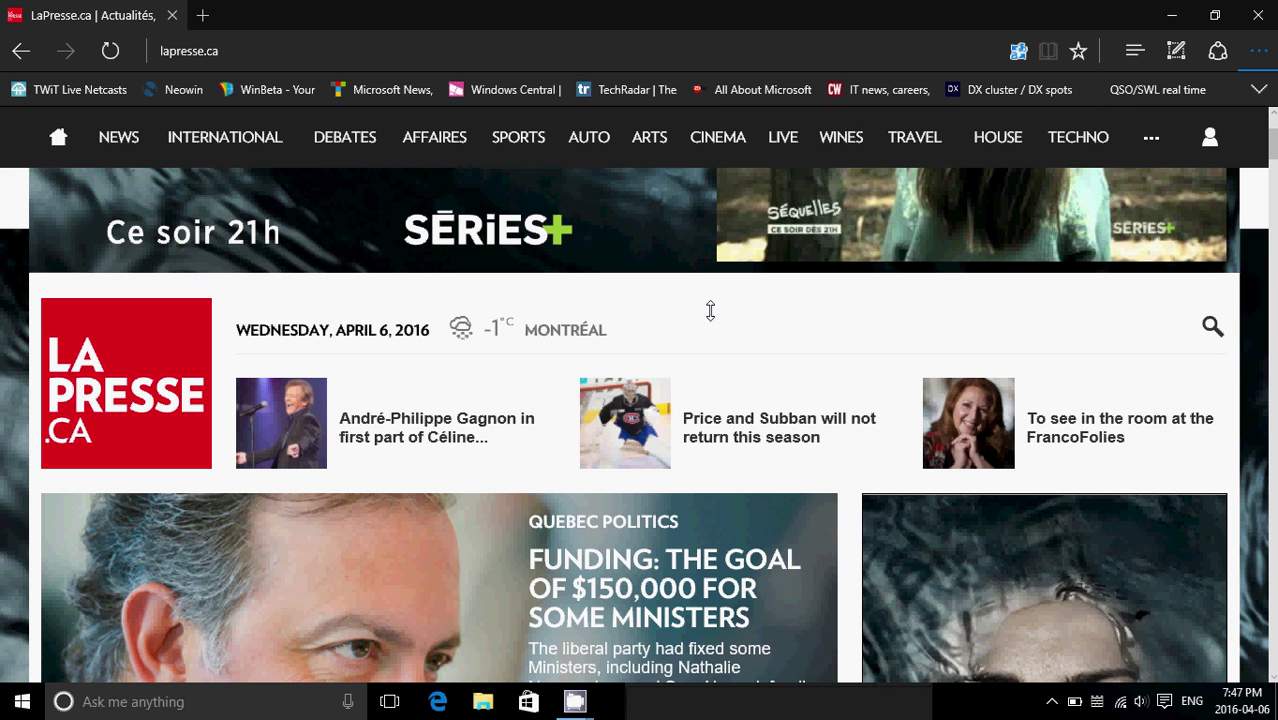
# Step: Close Edge, search for 'bash', and launch Bash on Ubuntu on Windows
pyautogui.click(1257, 12)
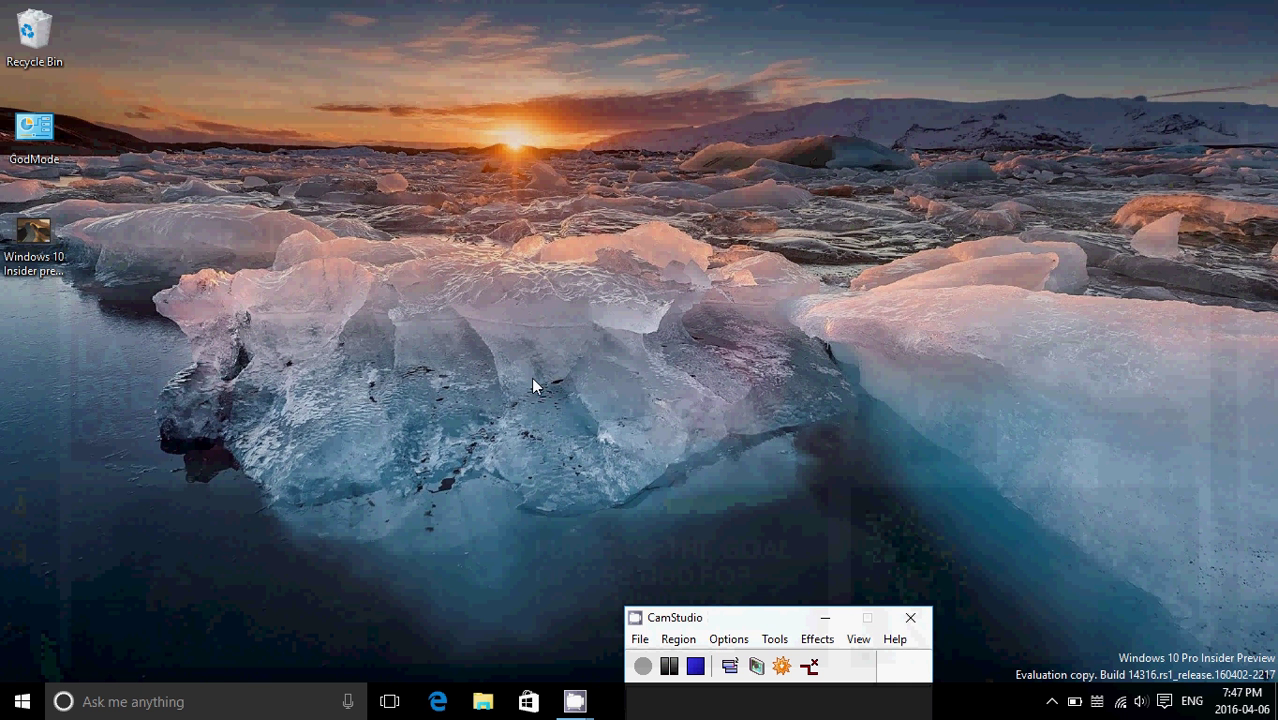
pyautogui.click(201, 702)
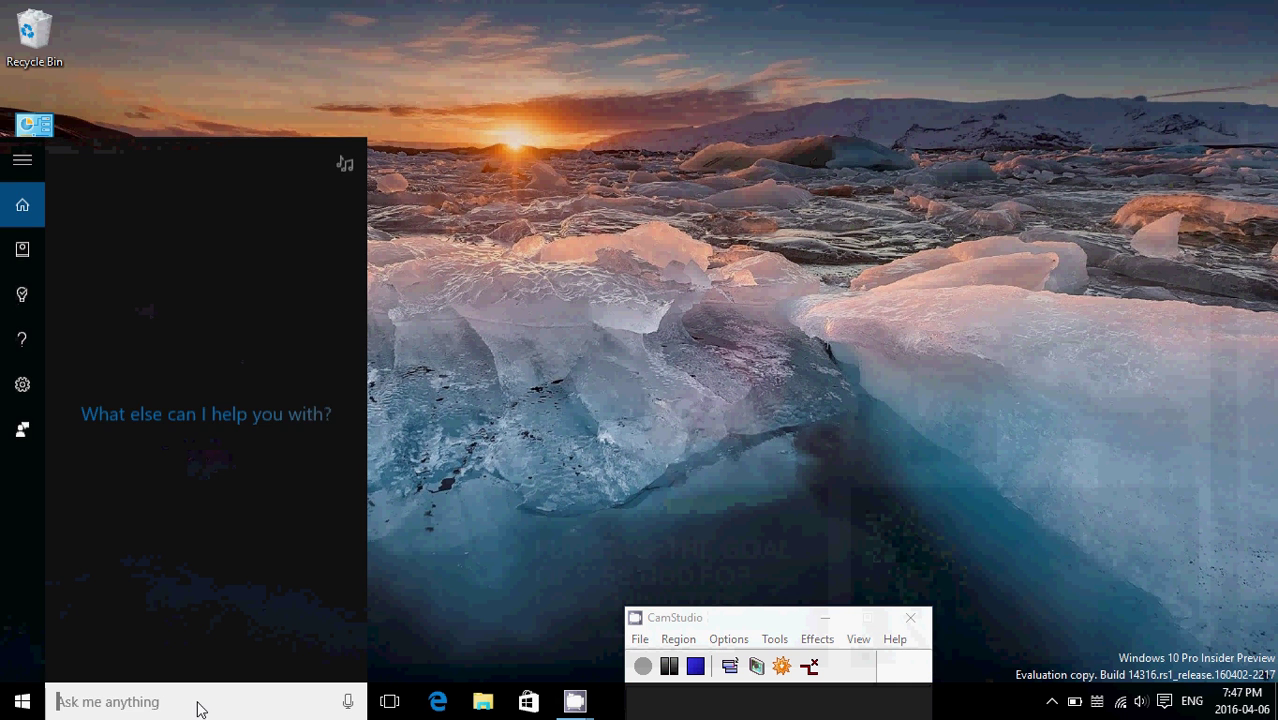
pyautogui.write('bash')
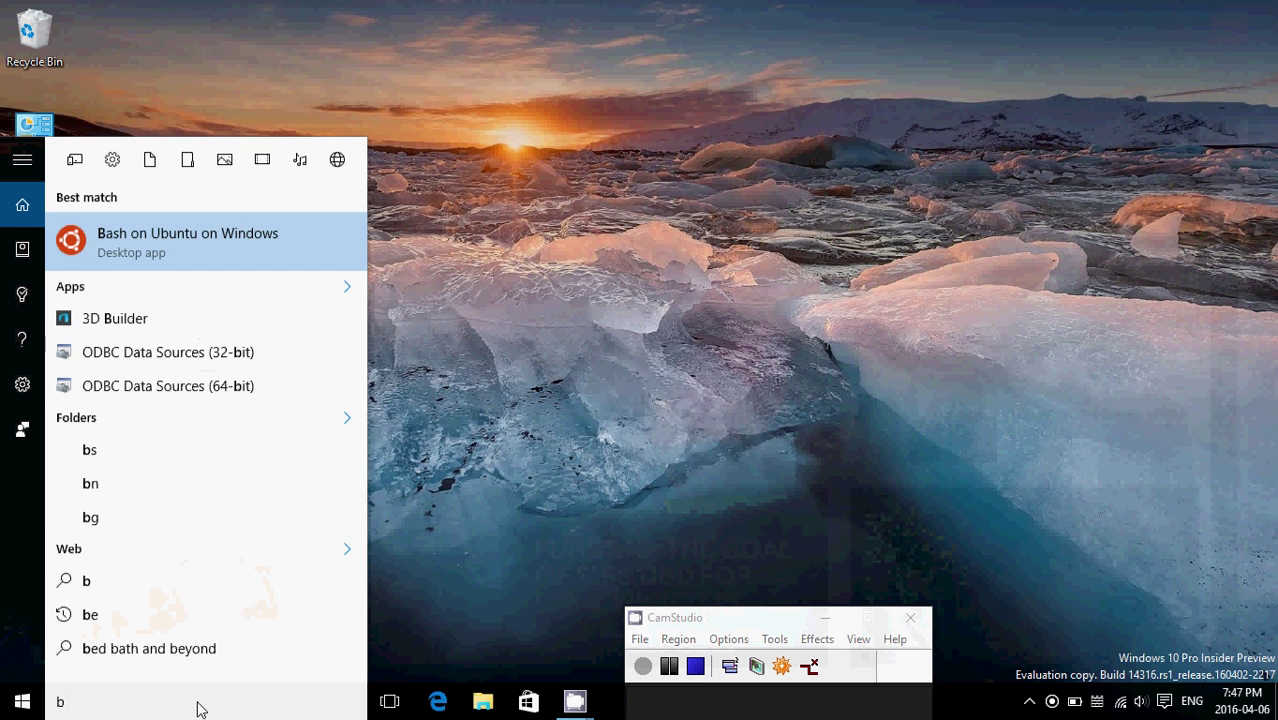
pyautogui.click(214, 240)
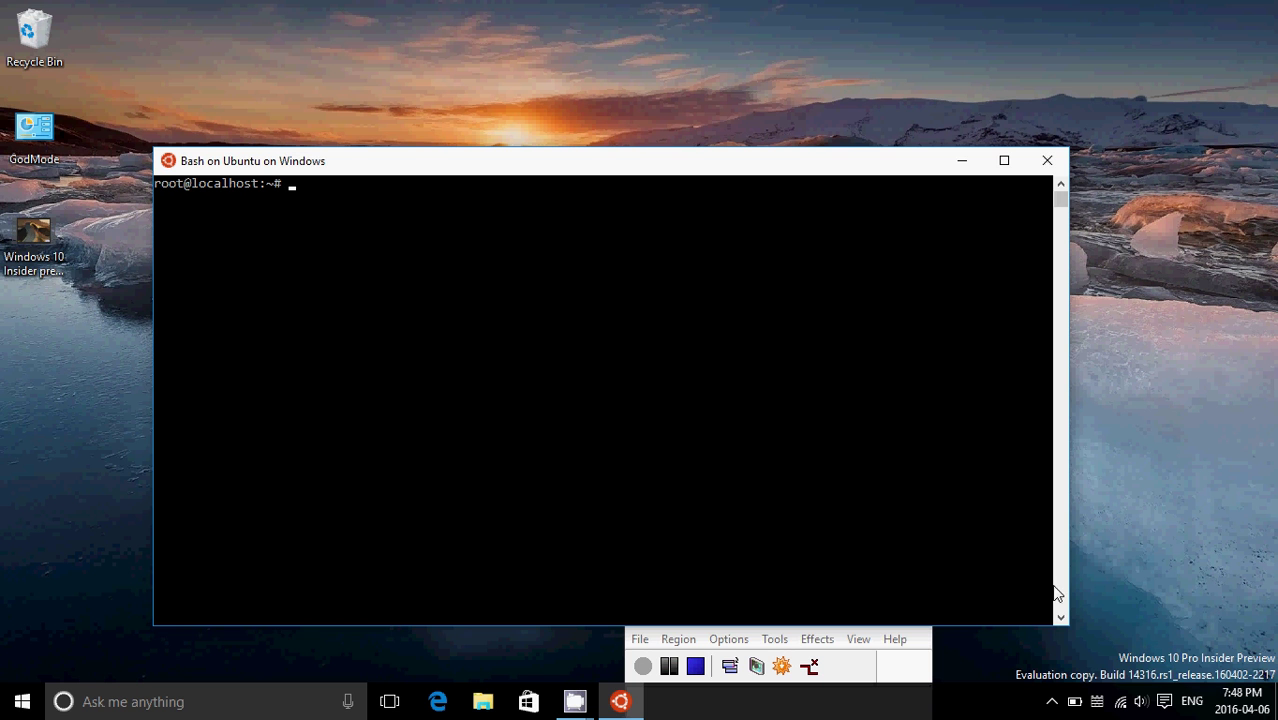
# Step: Go to Settings > Update & security > For developers and search for Windows Features
pyautogui.click(1166, 703)
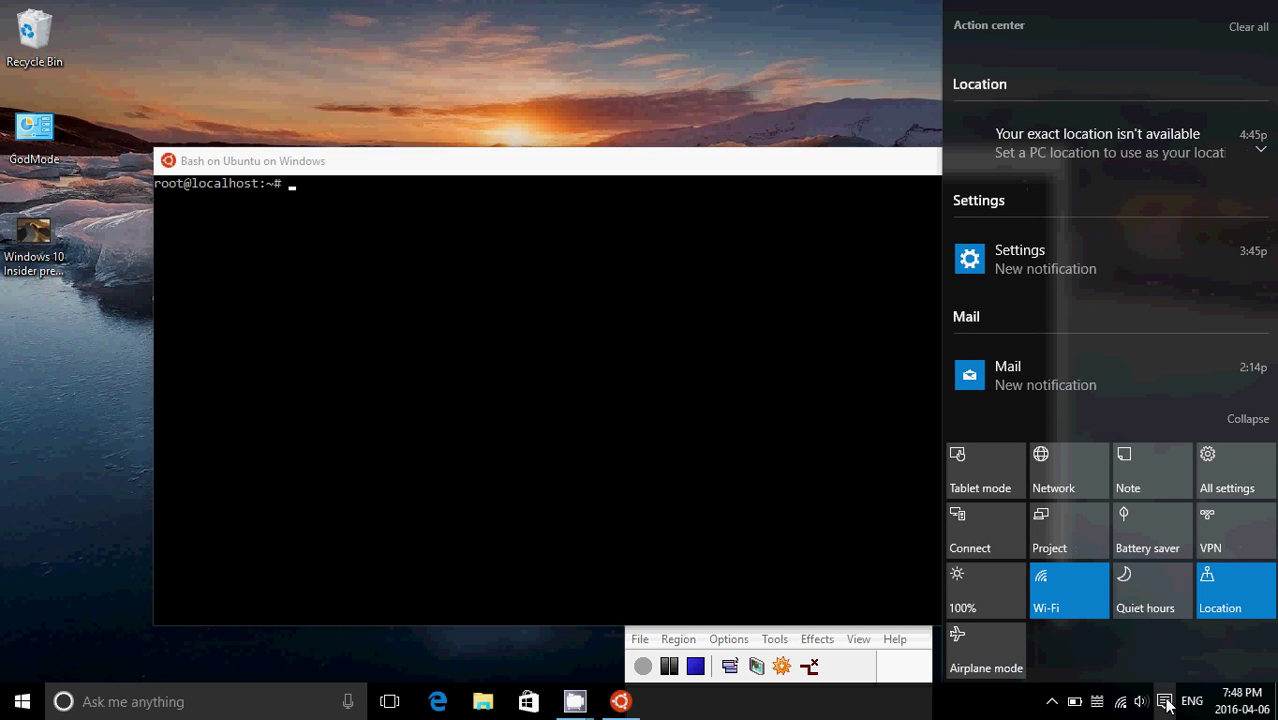
pyautogui.click(1235, 472)
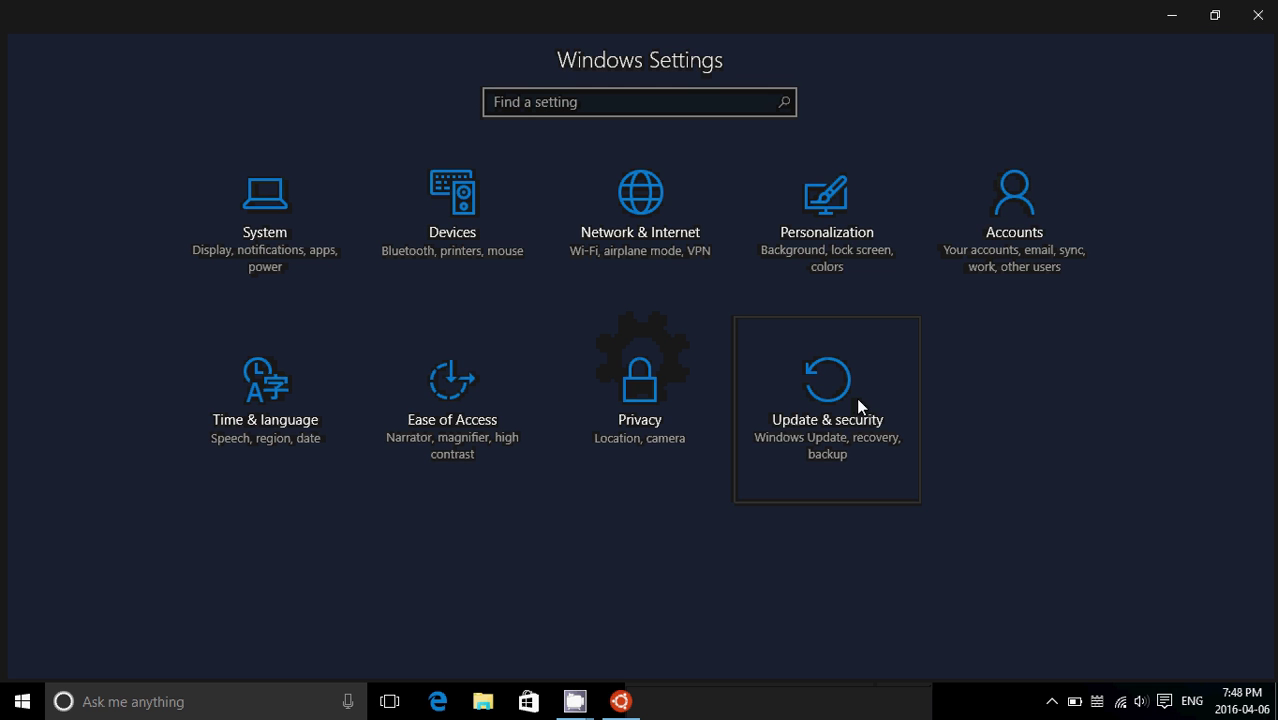
pyautogui.click(828, 395)
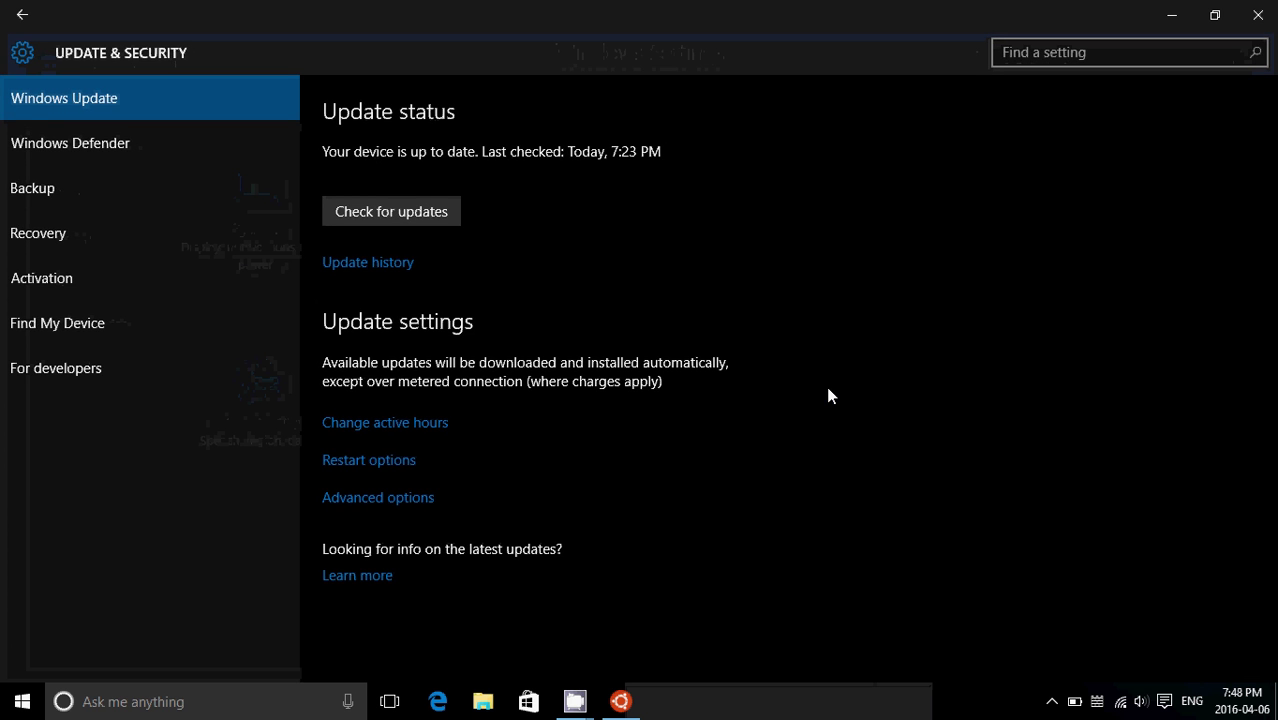
pyautogui.click(86, 374)
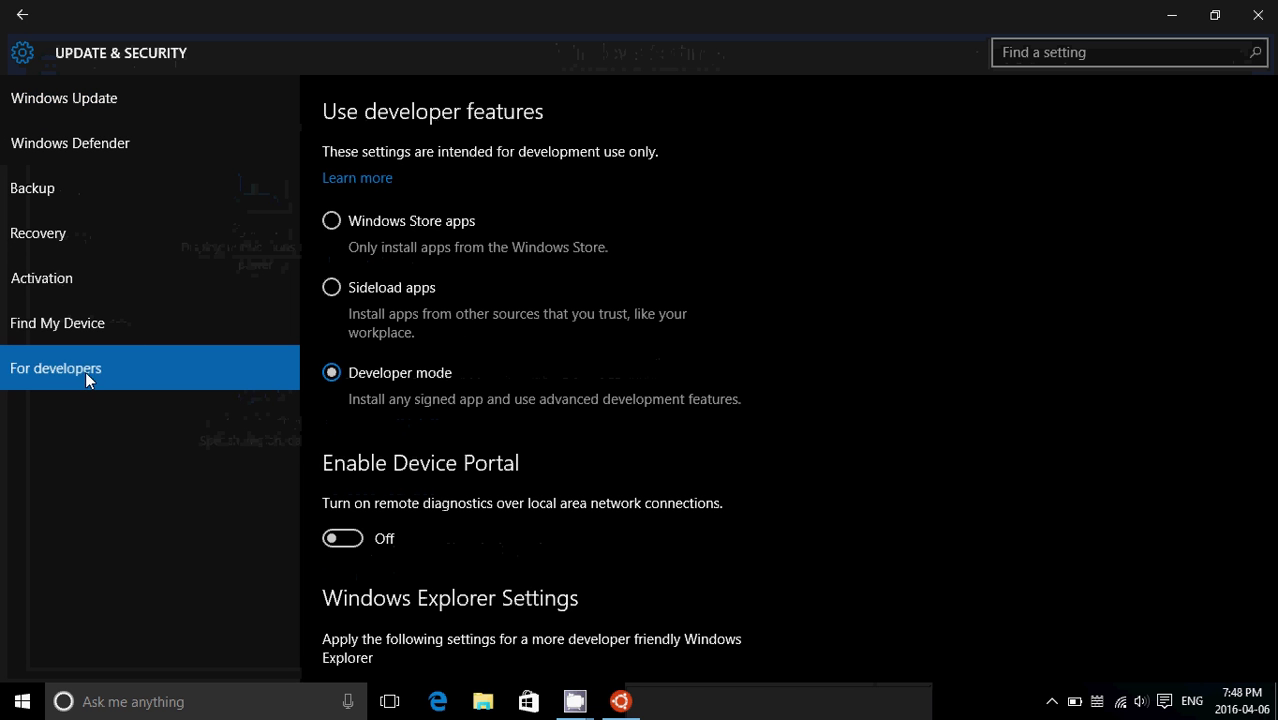
pyautogui.click(1069, 55)
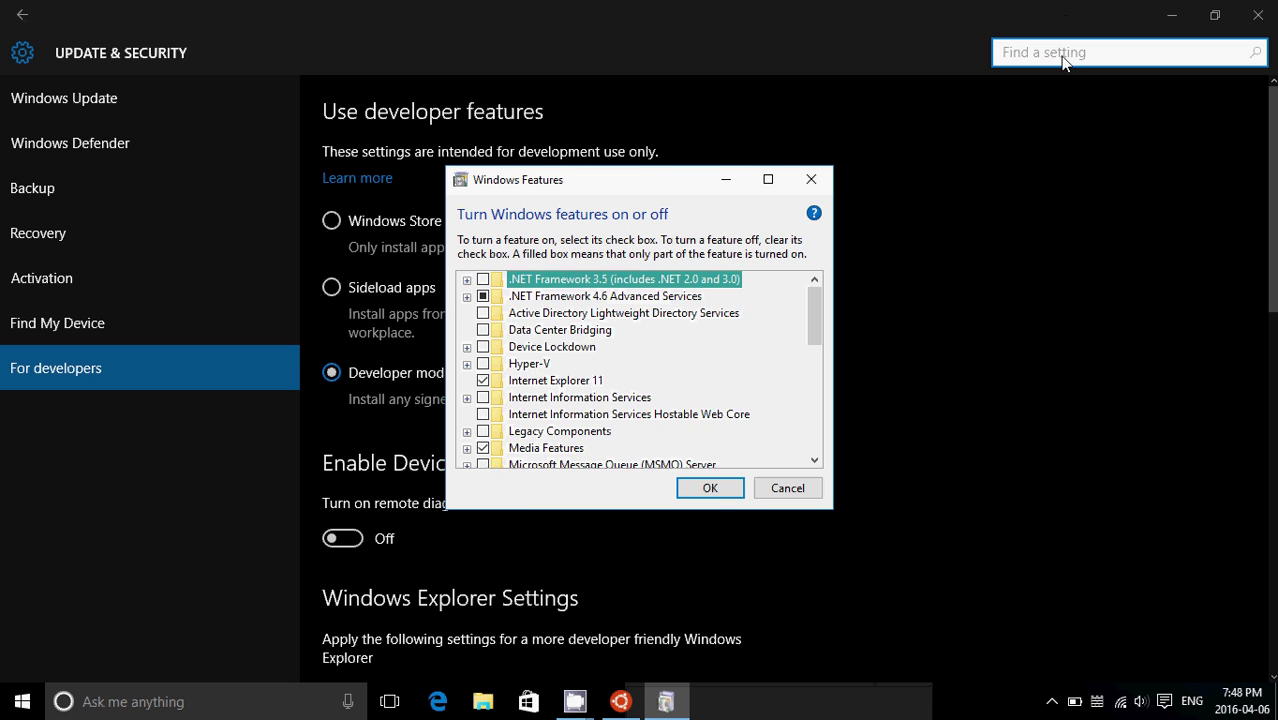
# Step: Confirm Windows Subsystem for Linux (Beta) is ticked in the feature list, then close Windows Features
pyautogui.moveTo(810, 309); pyautogui.dragTo(812, 426)
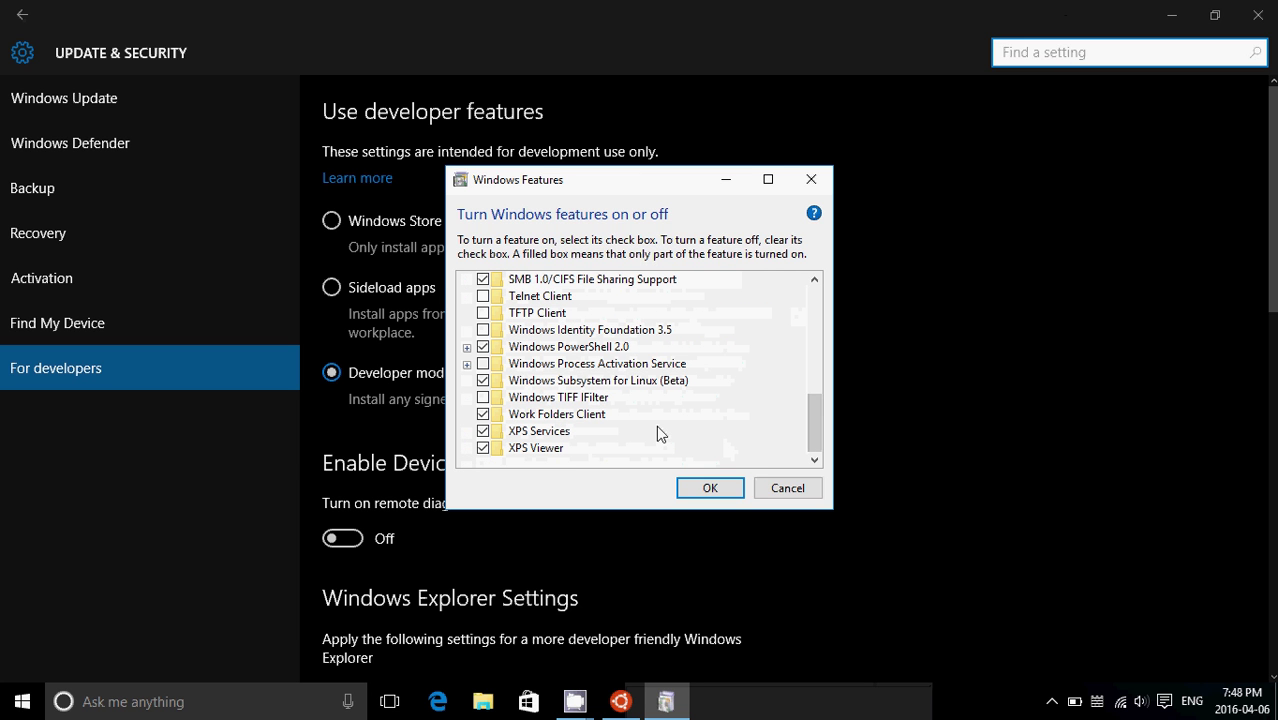
pyautogui.moveTo(531, 385)
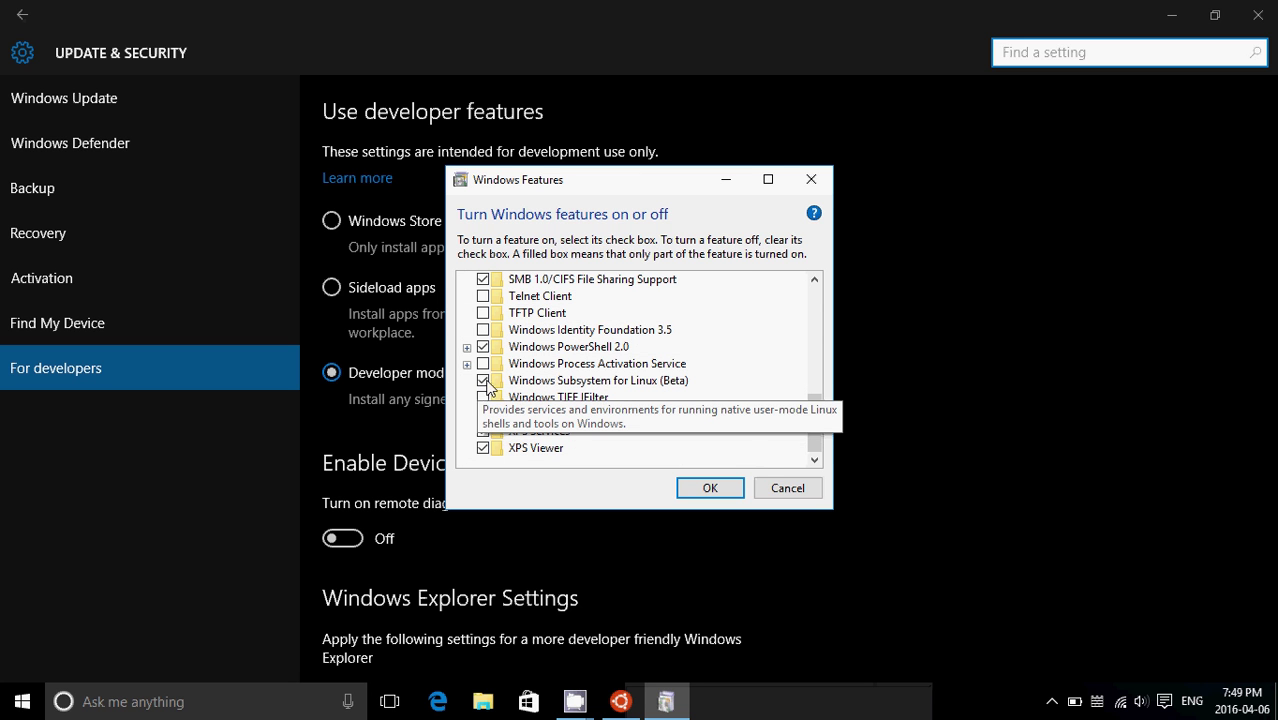
pyautogui.click(811, 177)
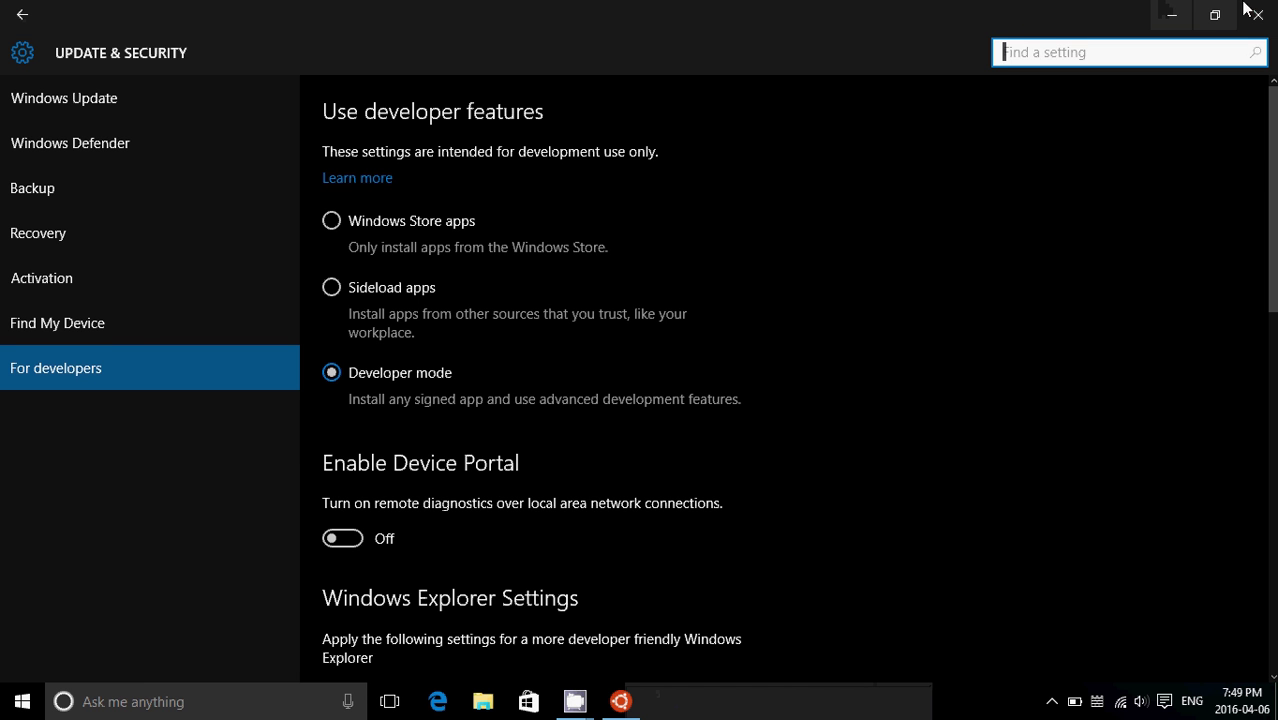
# Step: Close Settings, move the Bash console higher on the desktop, and close it
pyautogui.click(1272, 15)
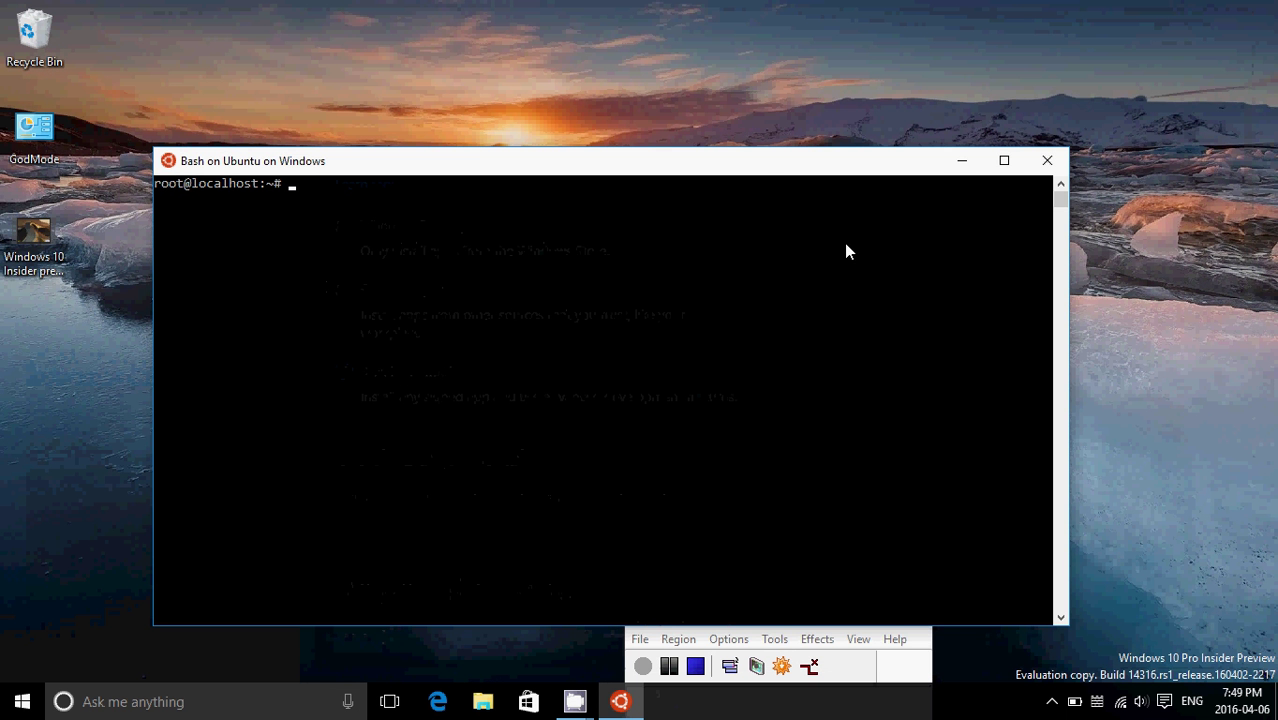
pyautogui.moveTo(757, 163); pyautogui.dragTo(766, 47)
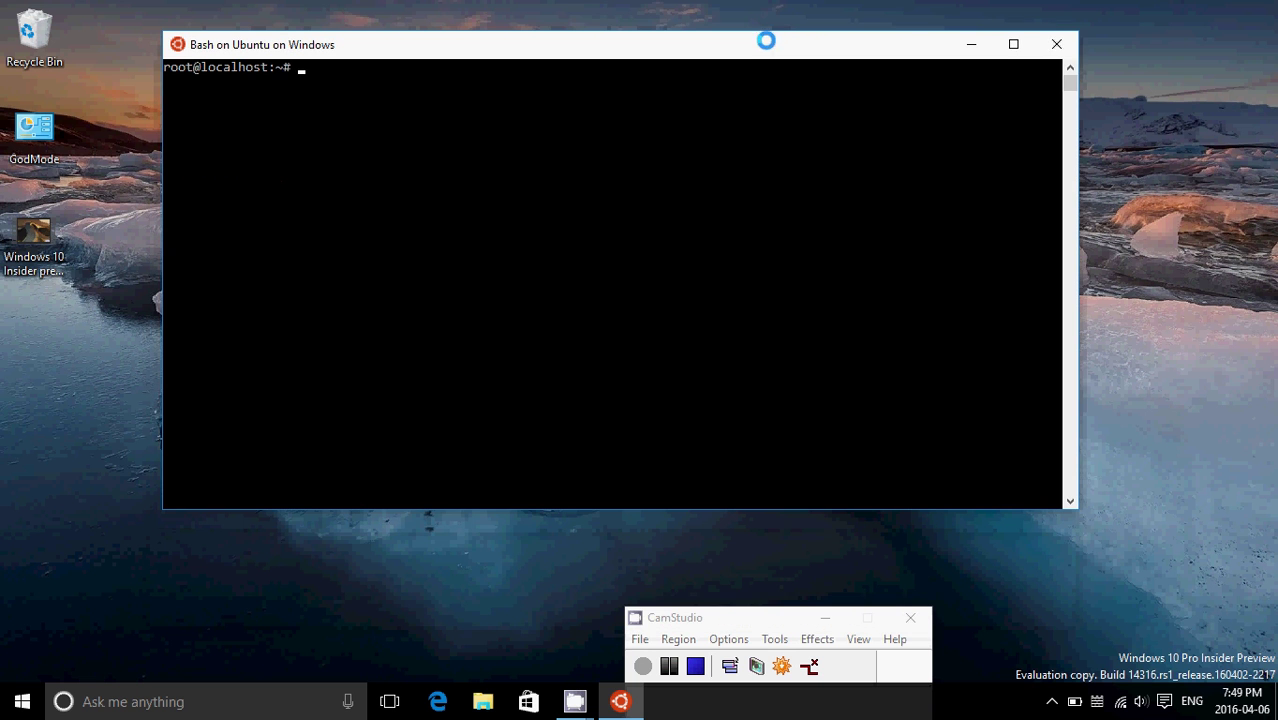
pyautogui.click(1054, 41)
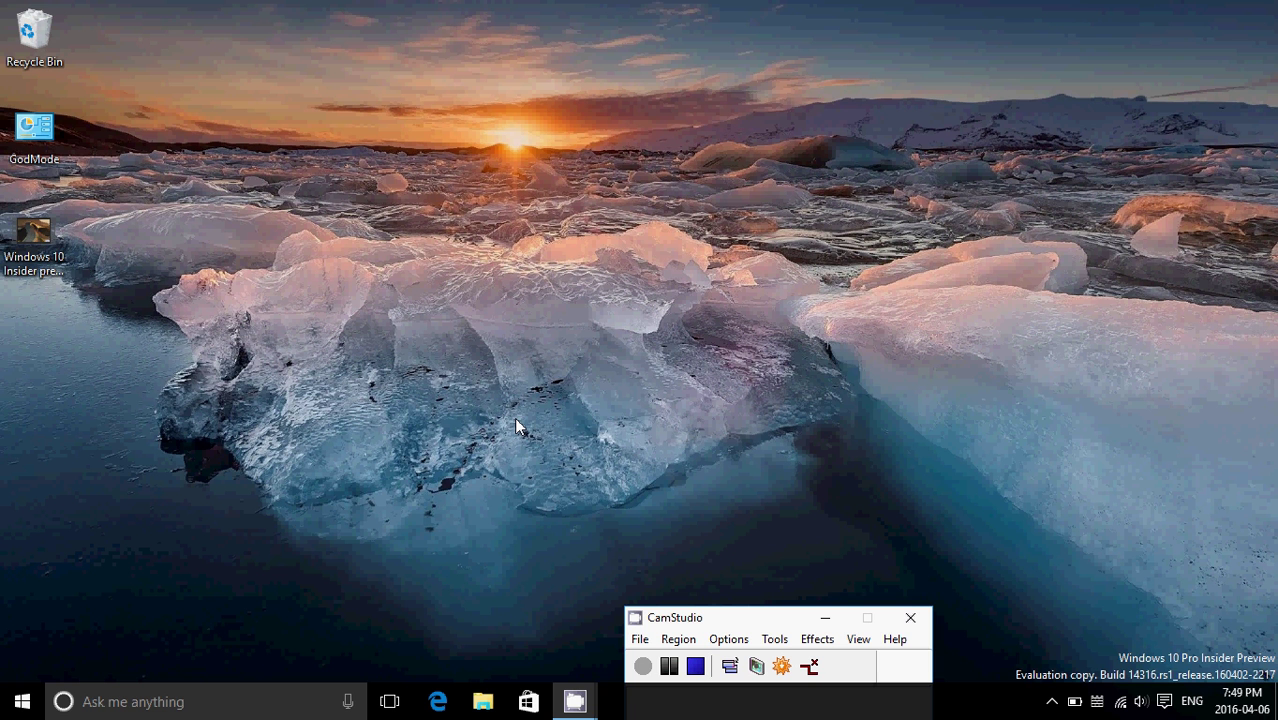
pyautogui.click(188, 700)
pyautogui.click(190, 708)
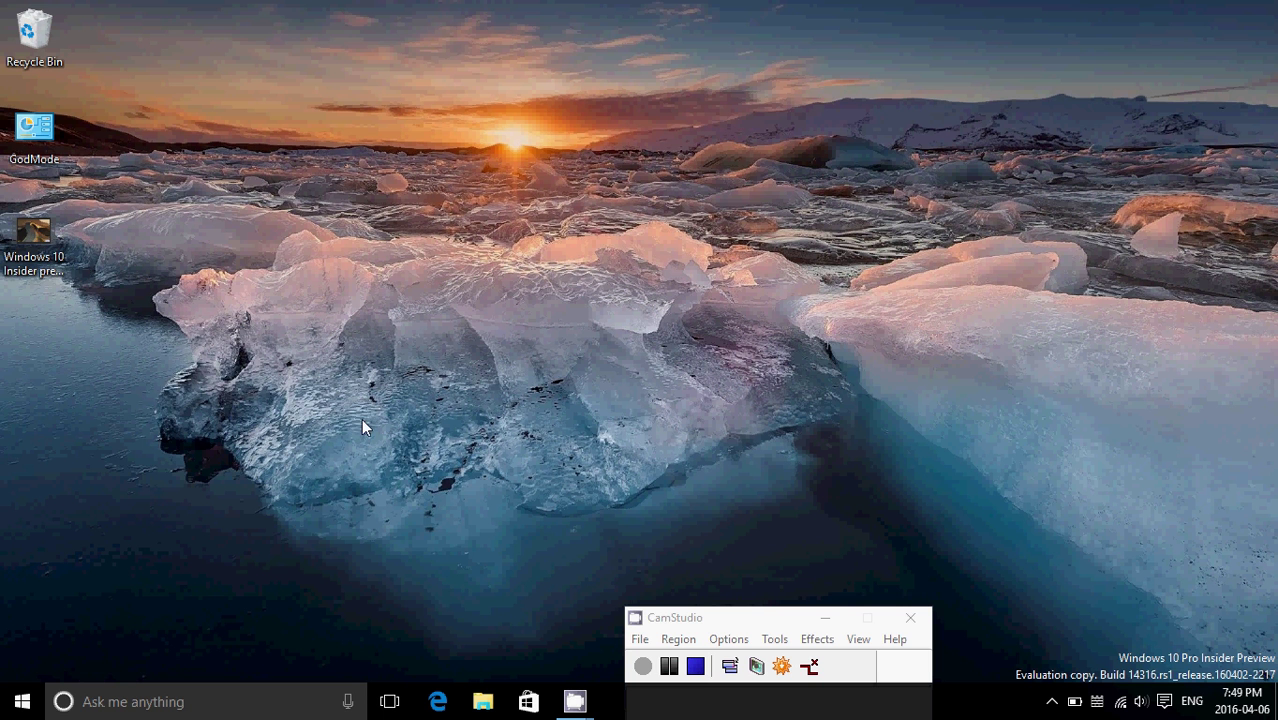
pyautogui.click(191, 701)
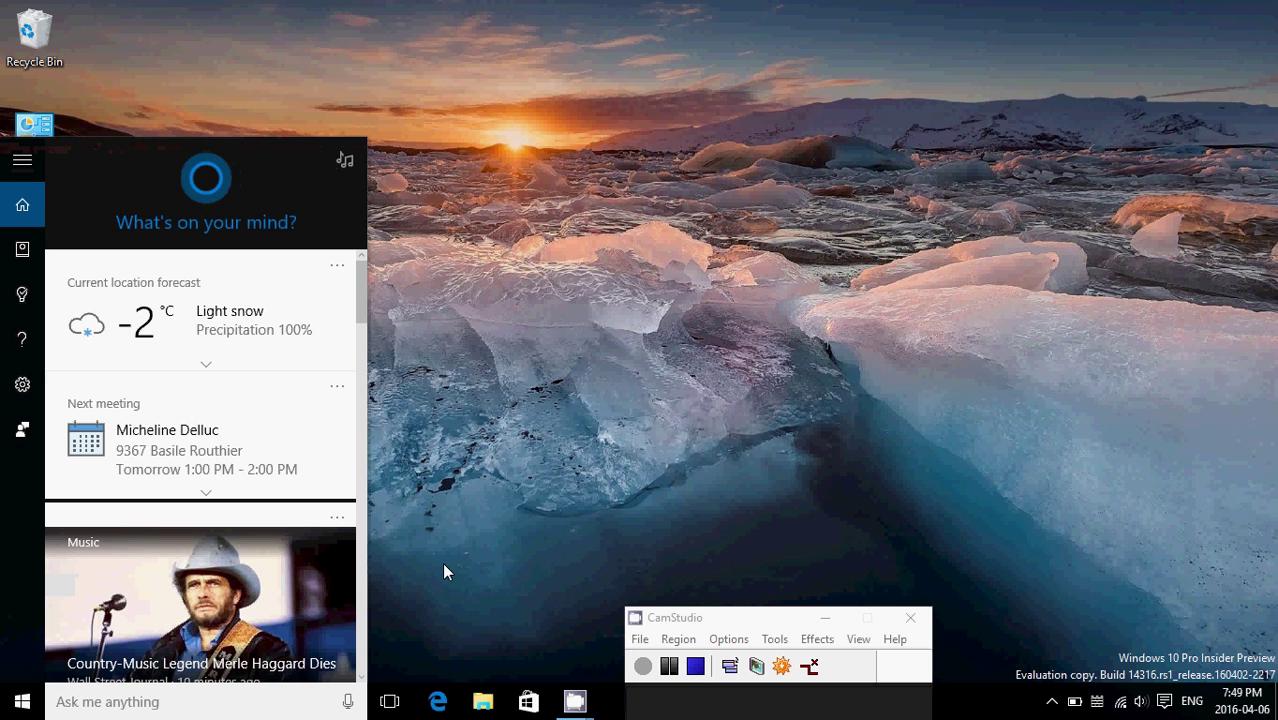
pyautogui.click(446, 571)
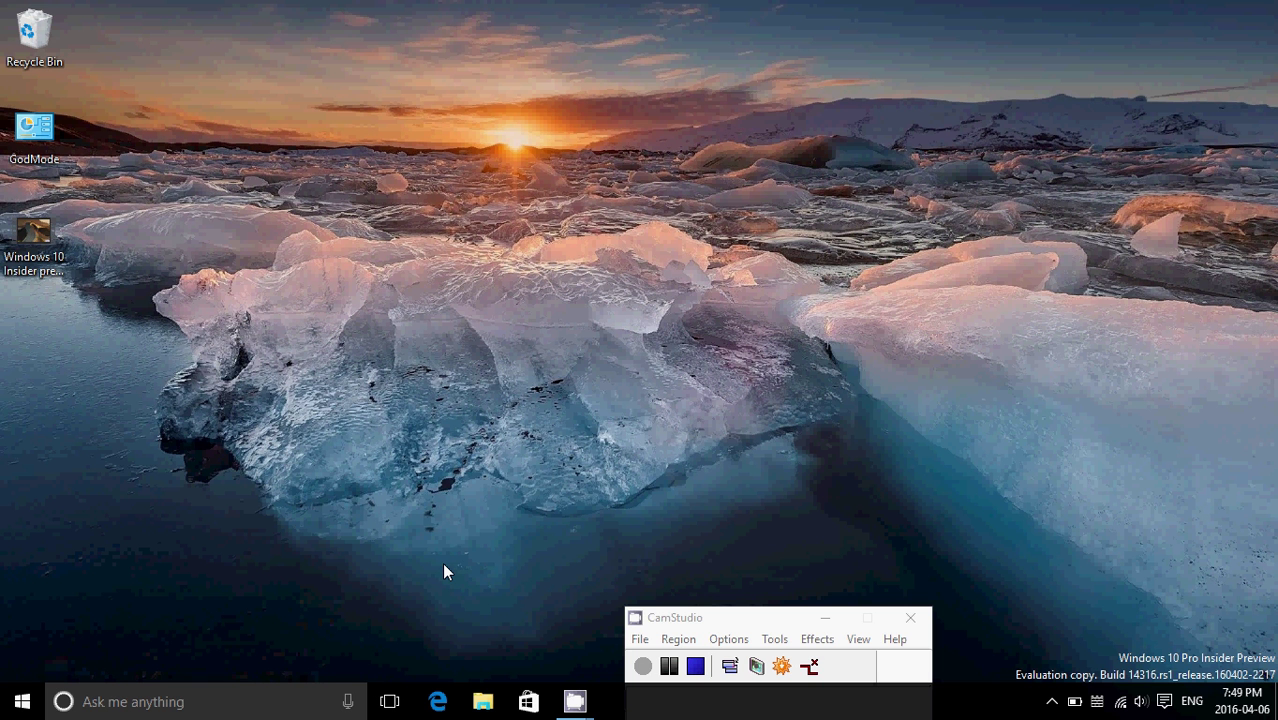